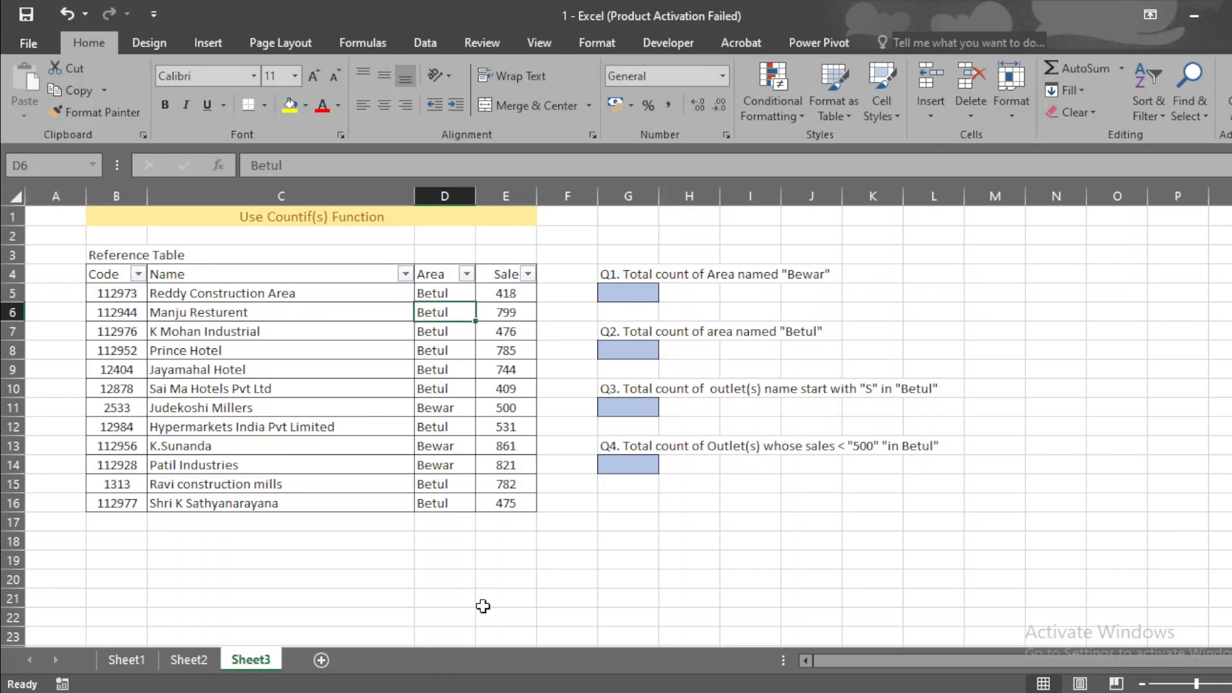
Review the reference table's Area and Sale columns and the counting questions listed beside it
key("Up")
key("Up")
key("Right")
key("Down")
key("Up")
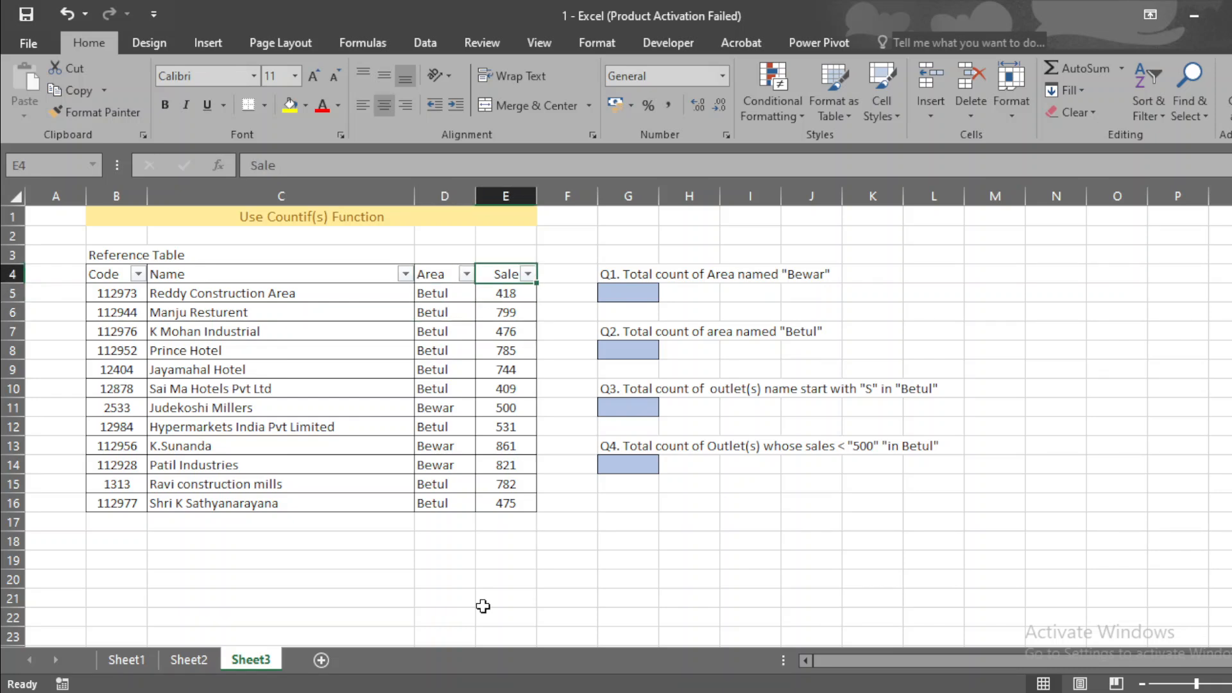
key("Right")
key("Right")
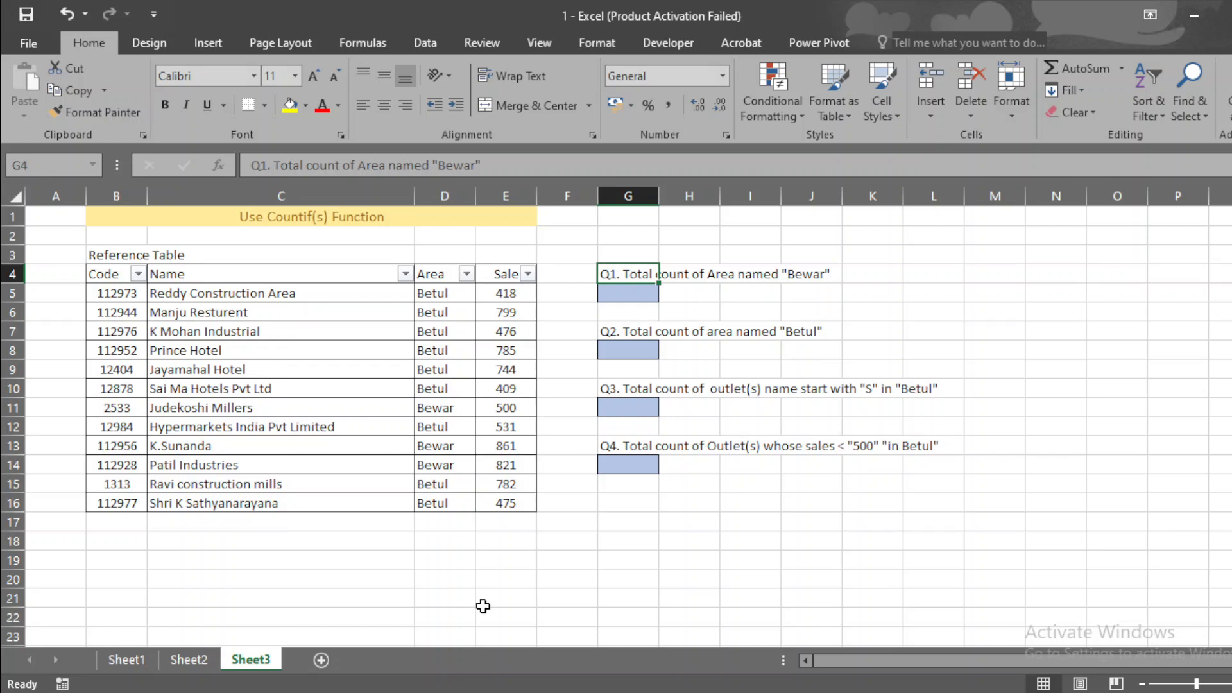
key("Right")
key("Left")
key("Down")
key("Down")
key("Down")
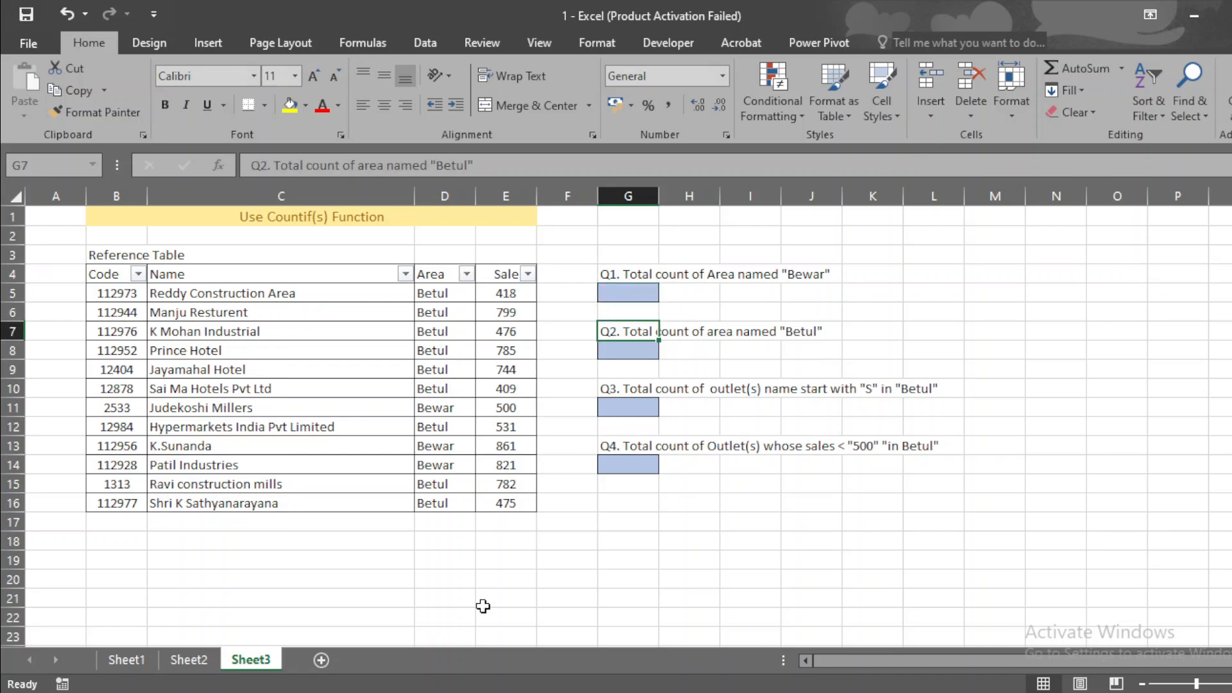
key("Down")
key("Down")
key("Down")
key("Down")
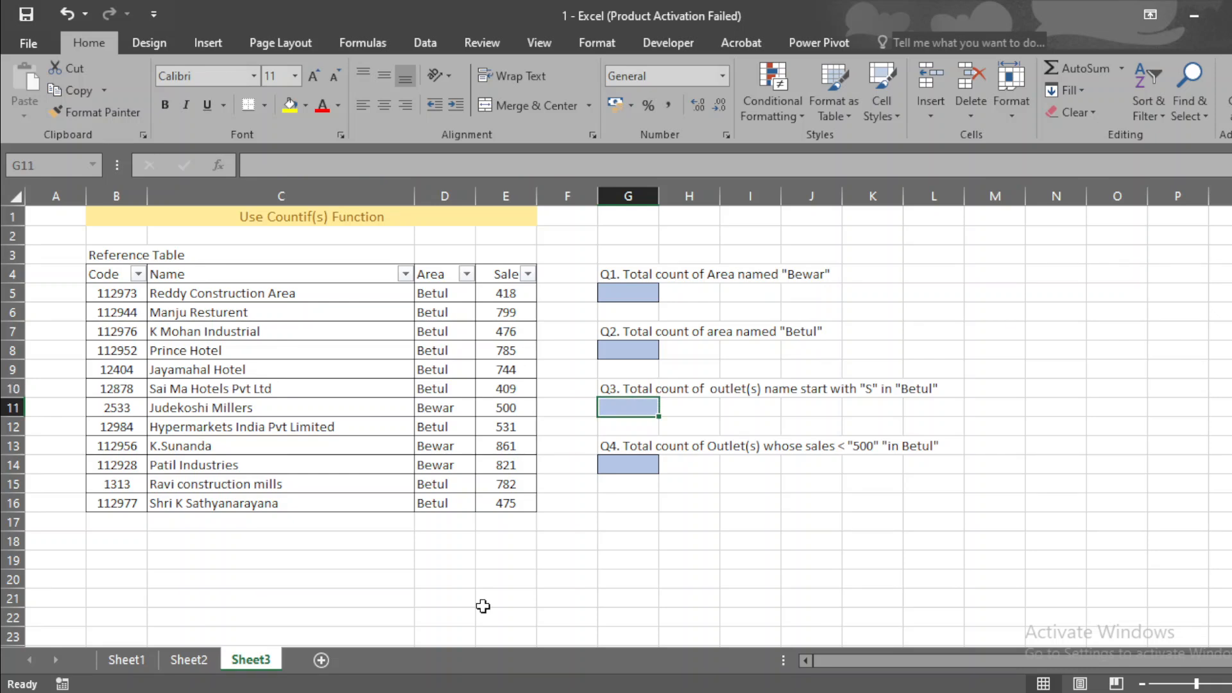
Answer Q1 in cell G5 with a COUNTIF formula counting "Bewar" in the Area range D5:D16
key("Up")
key("Up")
key("Up")
key("Up")
key("Up")
key("Up")
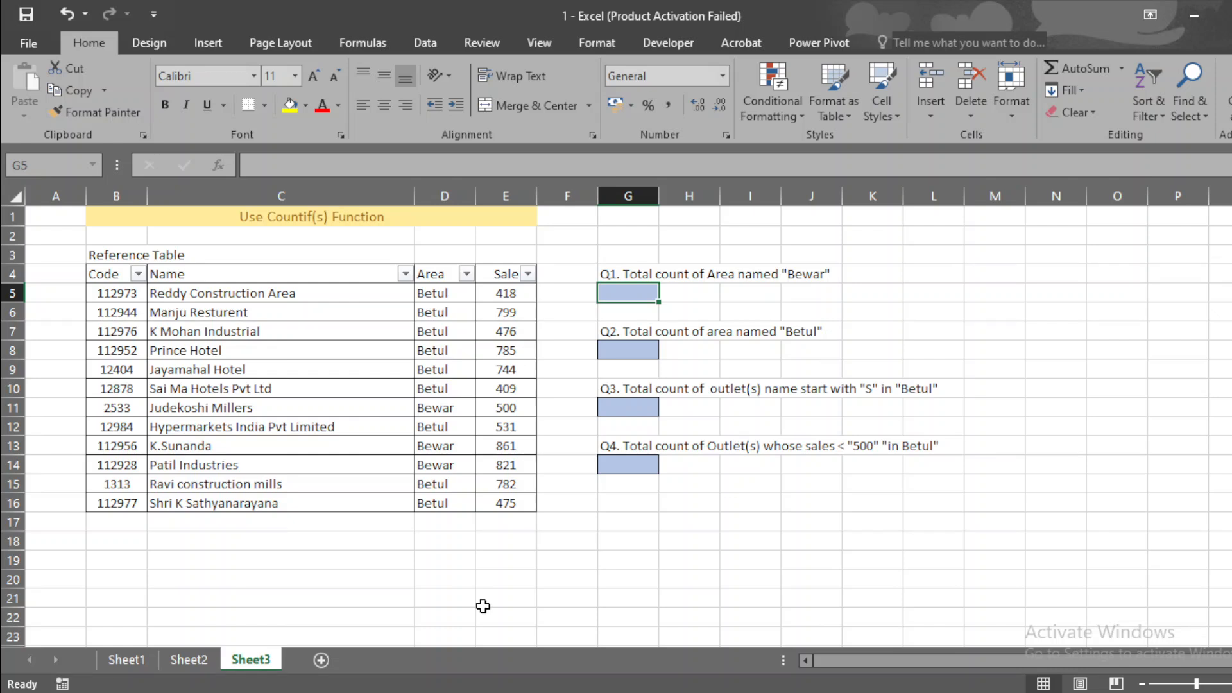
type("=")
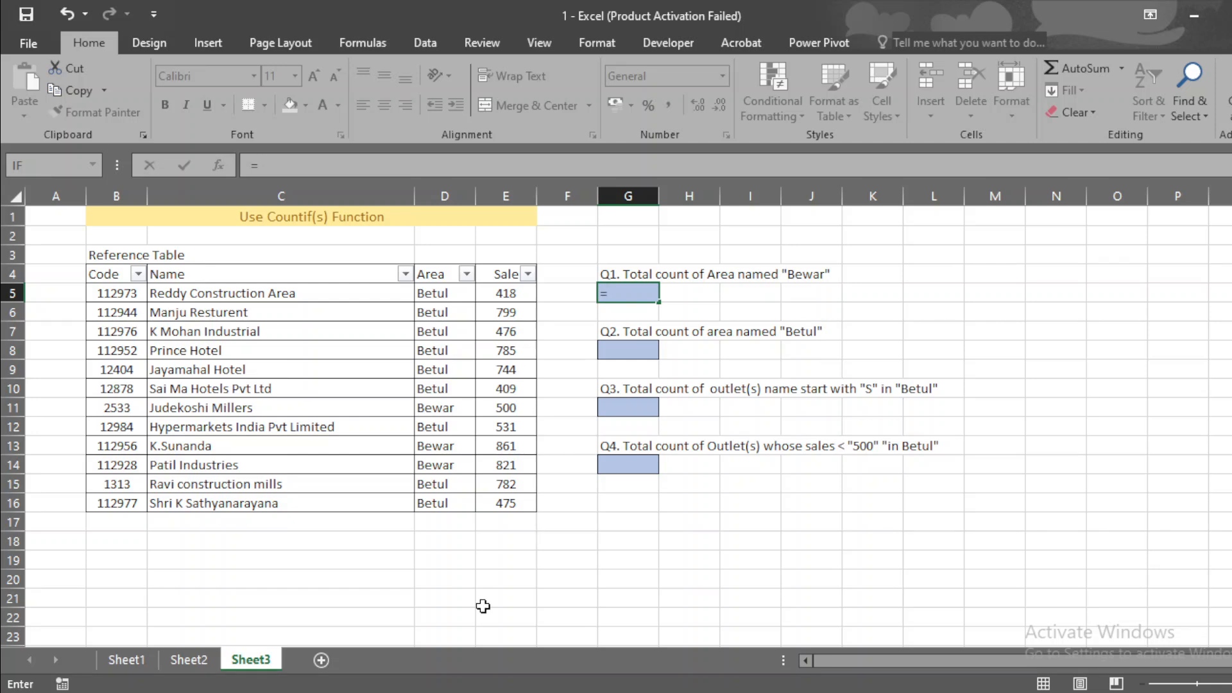
type("coun")
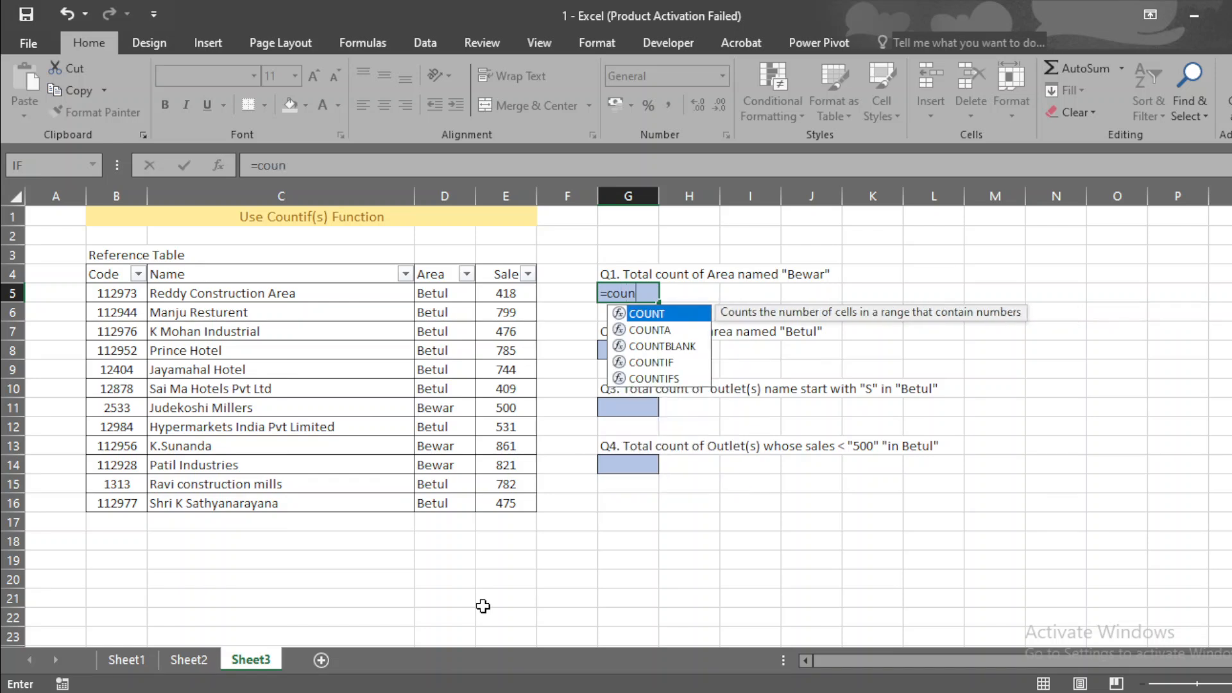
type("tif")
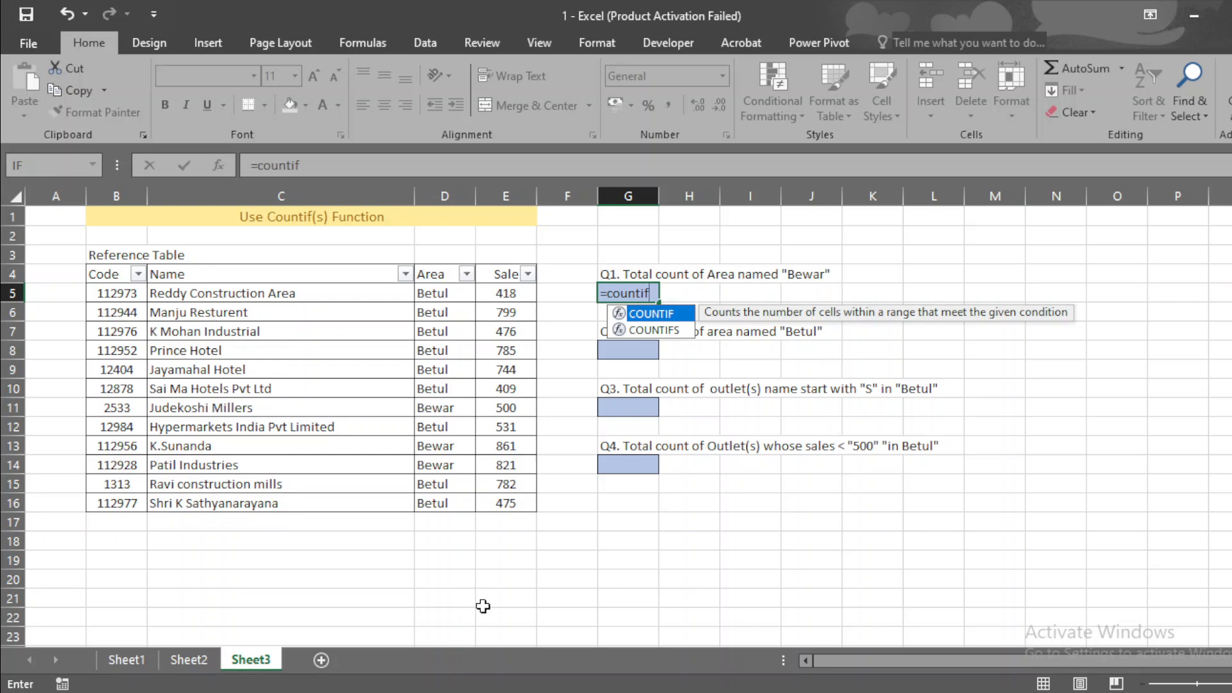
key("Tab")
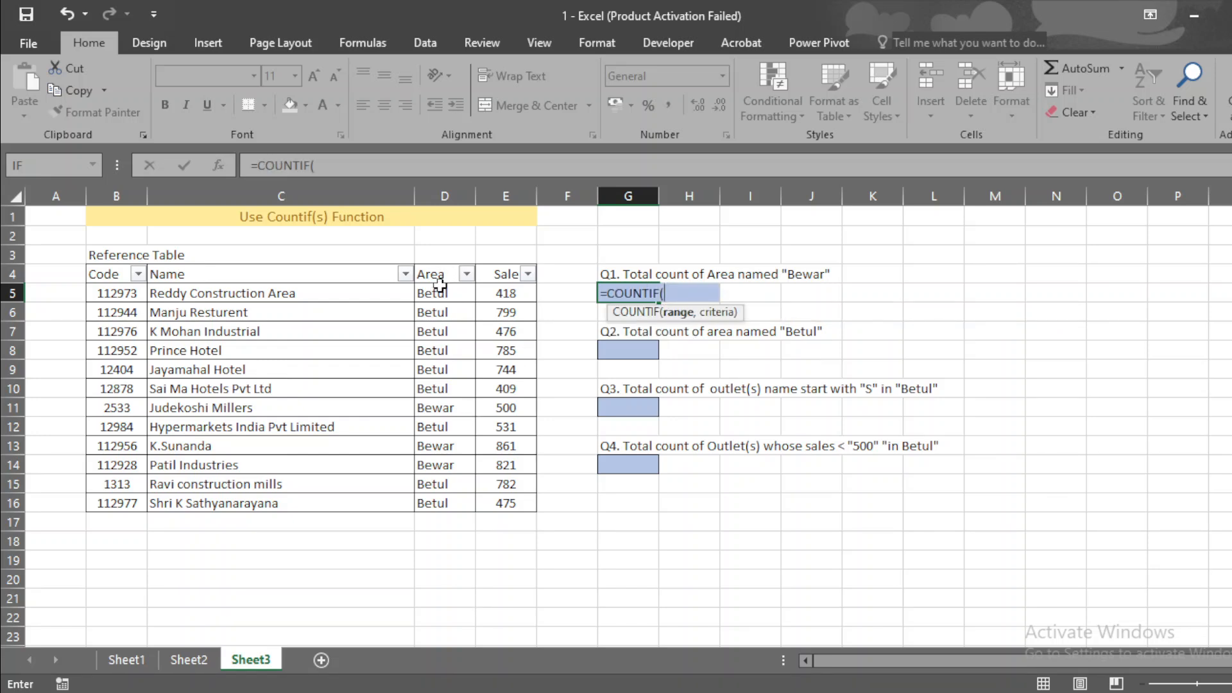
left_click_drag(449, 294, 443, 502)
type(",")
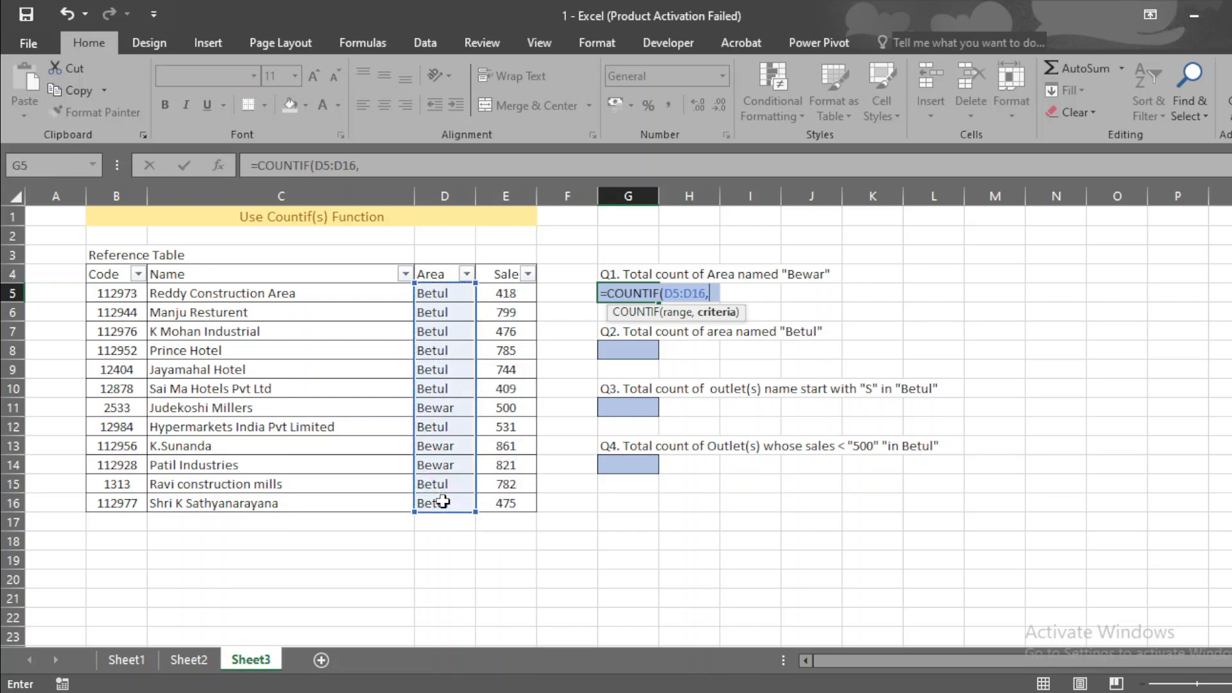
type("\"Bewar")
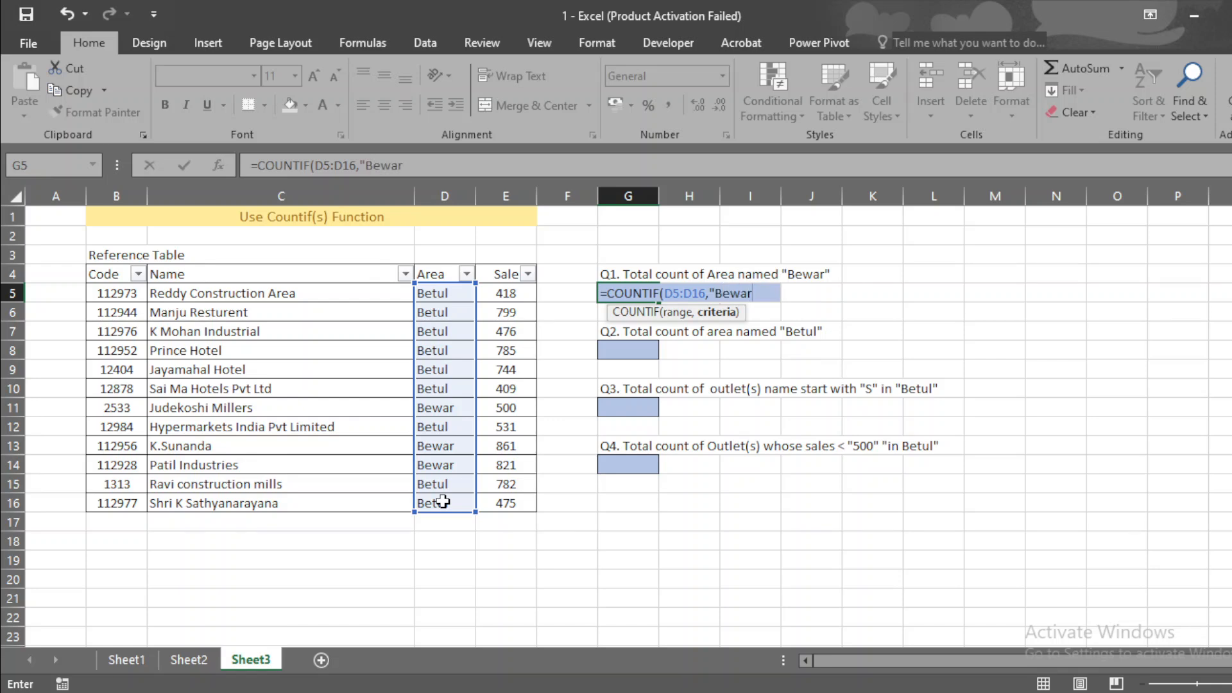
type("\")")
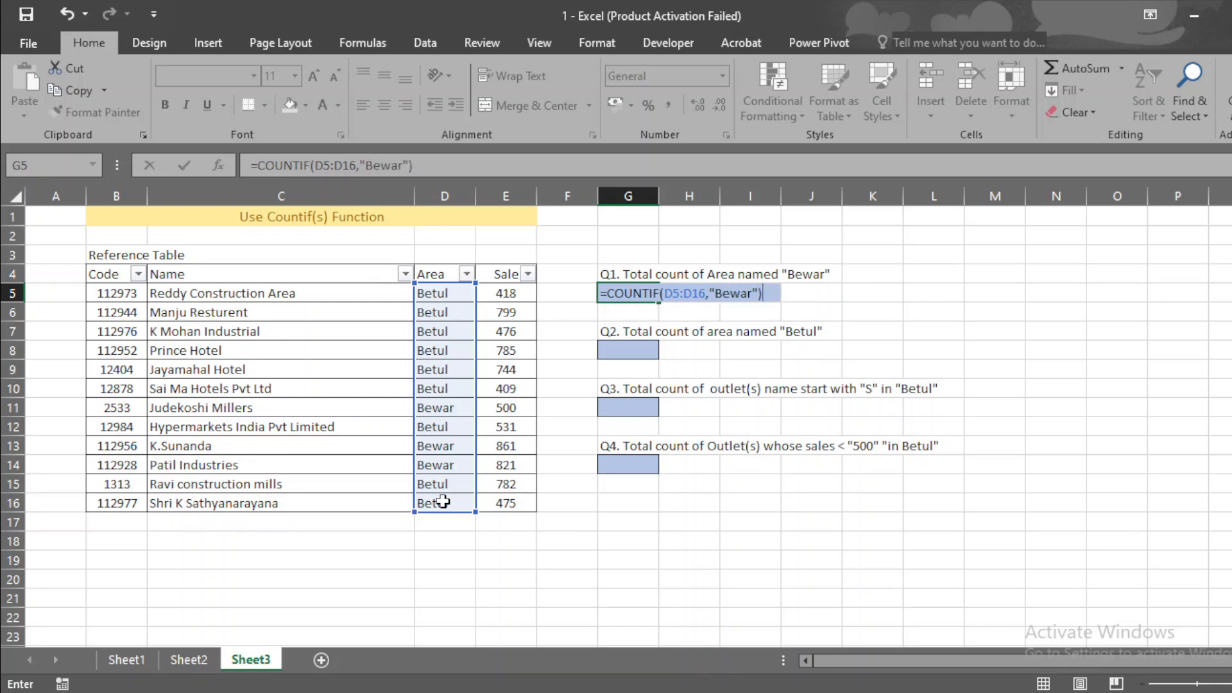
key("Return")
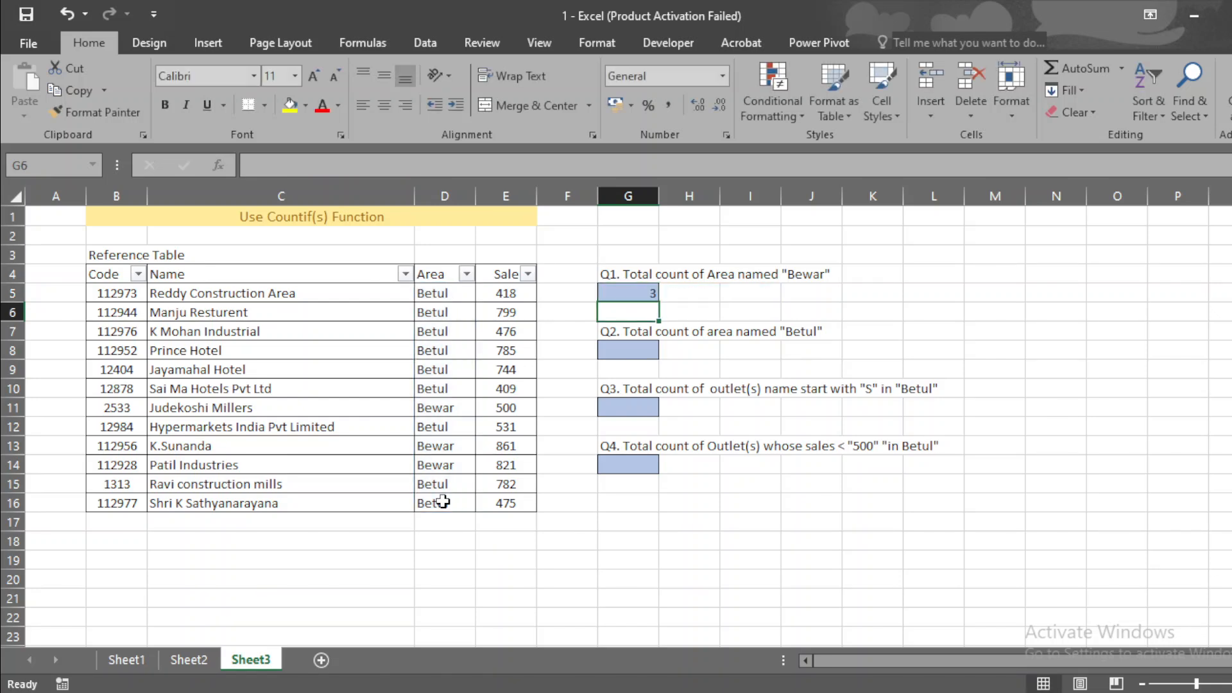
Check the Q1 answer by filtering the Area column to Bewar only, and undo the filter
left_click(467, 274)
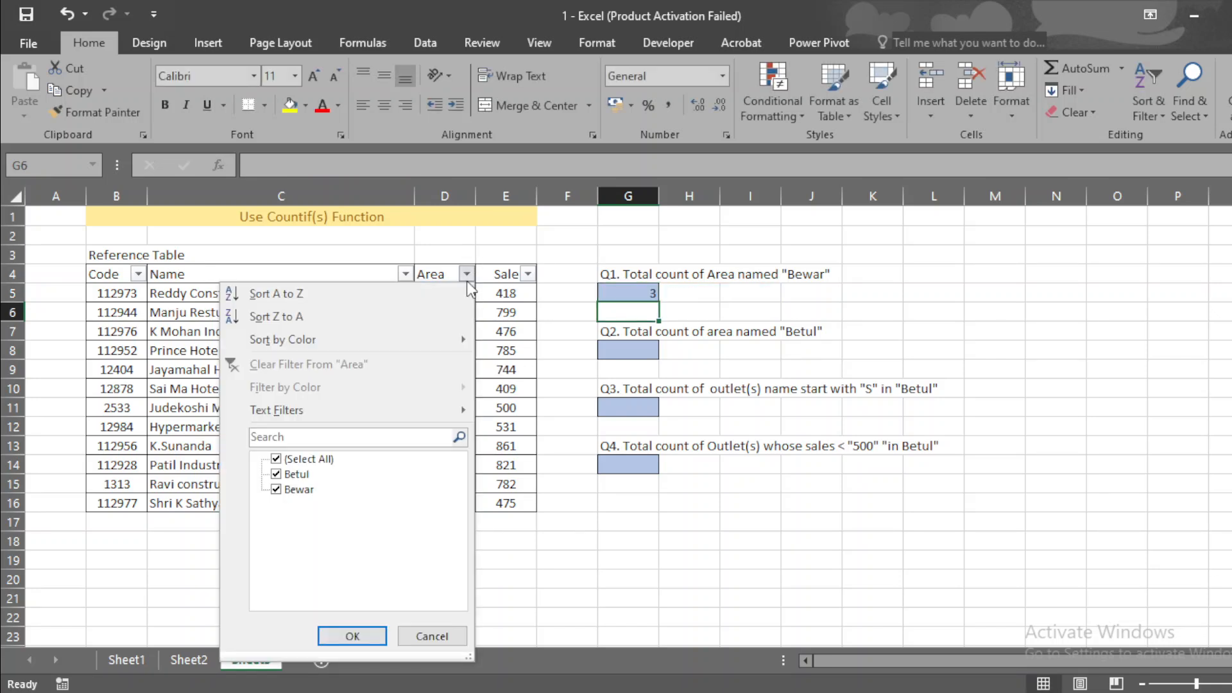
left_click(276, 474)
key("Return")
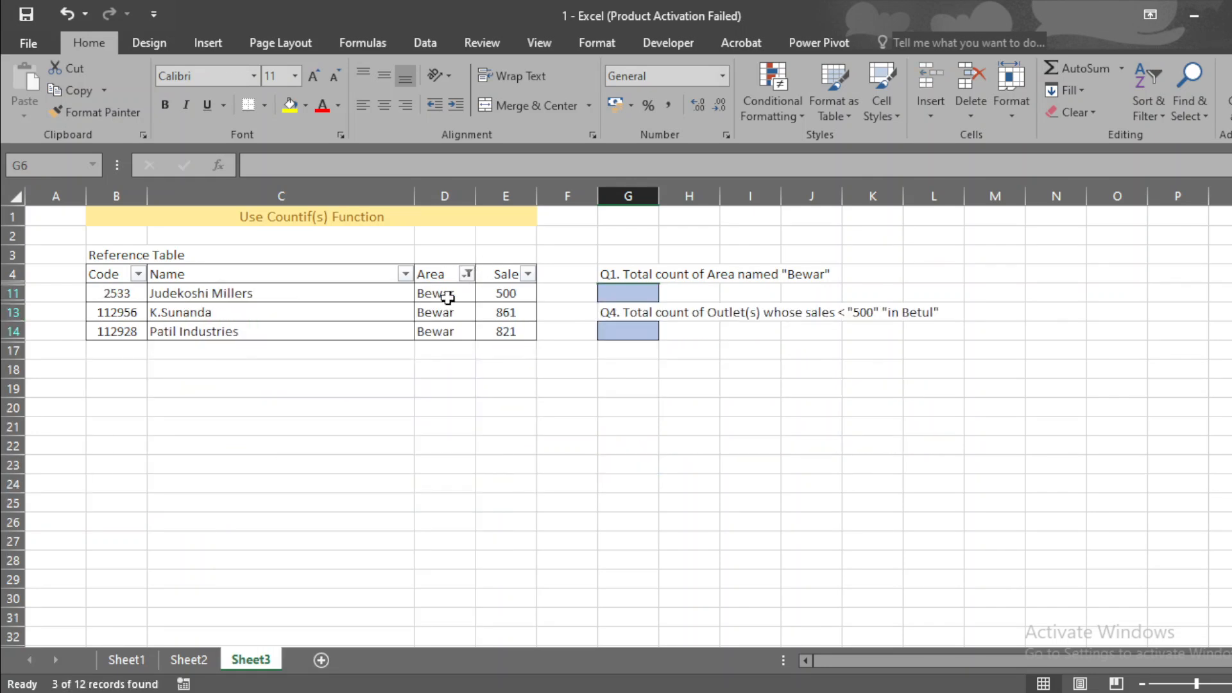
key("ctrl+z")
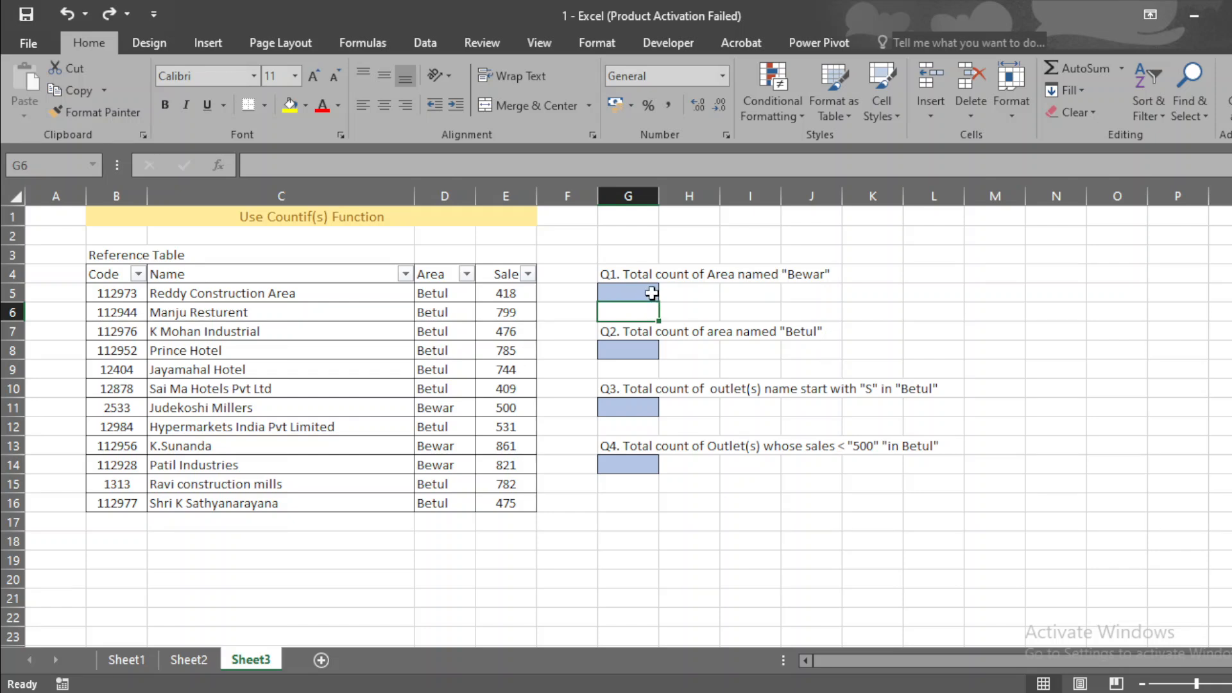
left_click(649, 290)
Answer Q2 in cell G8 with a COUNTIF formula counting "Betul" in the Area range D5:D16
left_click(618, 352)
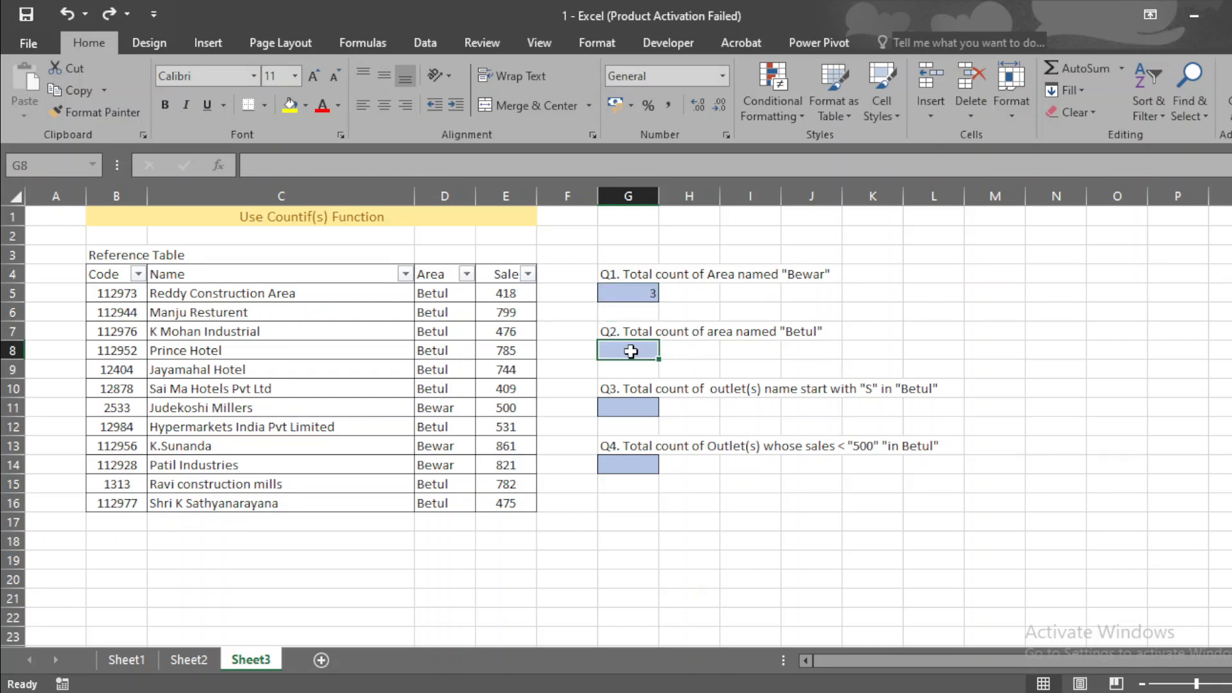
type("=count")
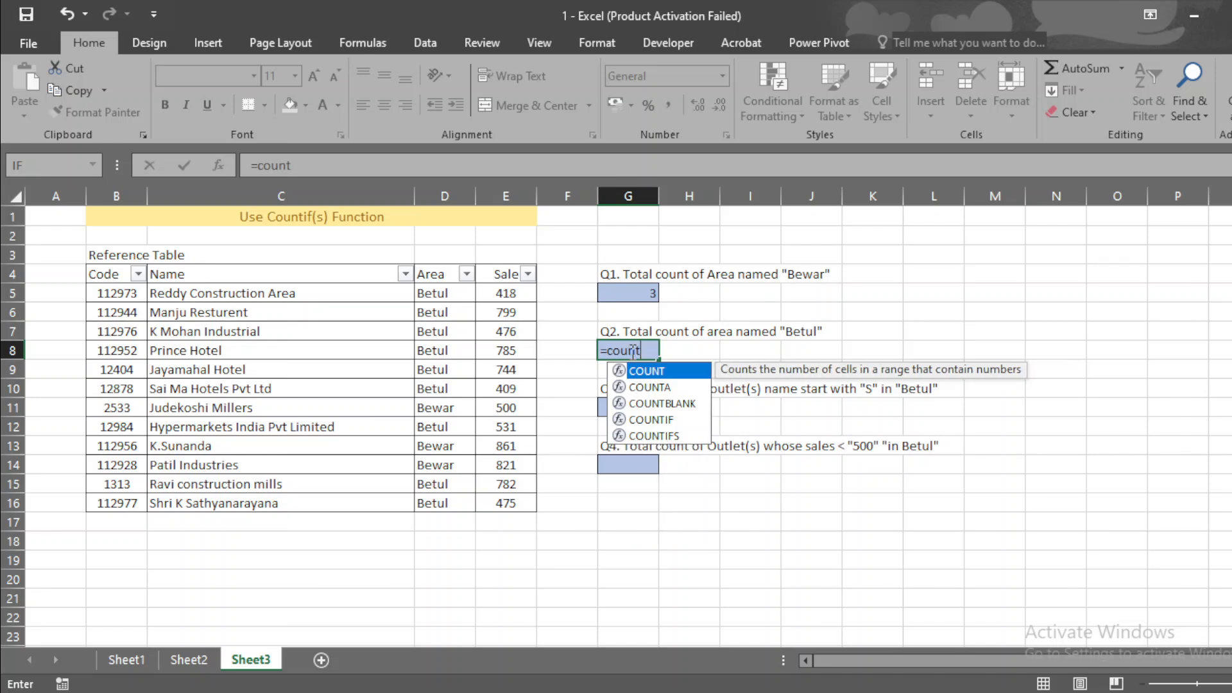
type("if")
key("Tab")
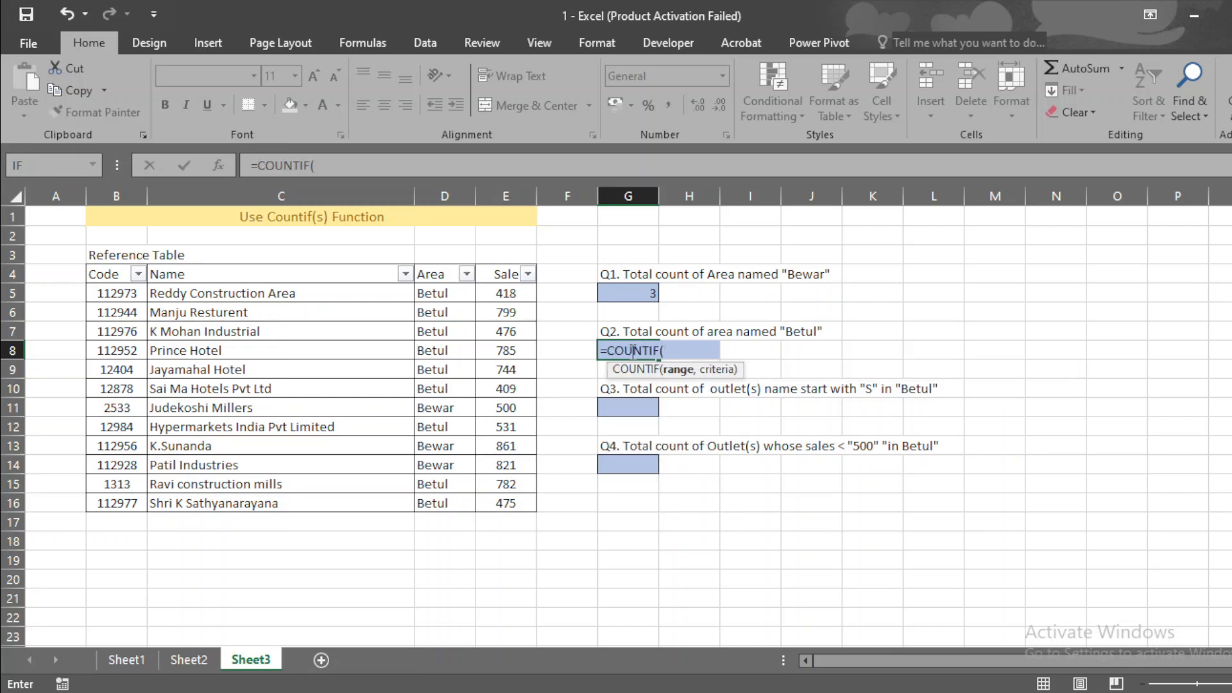
left_click_drag(442, 294, 451, 495)
type(",")
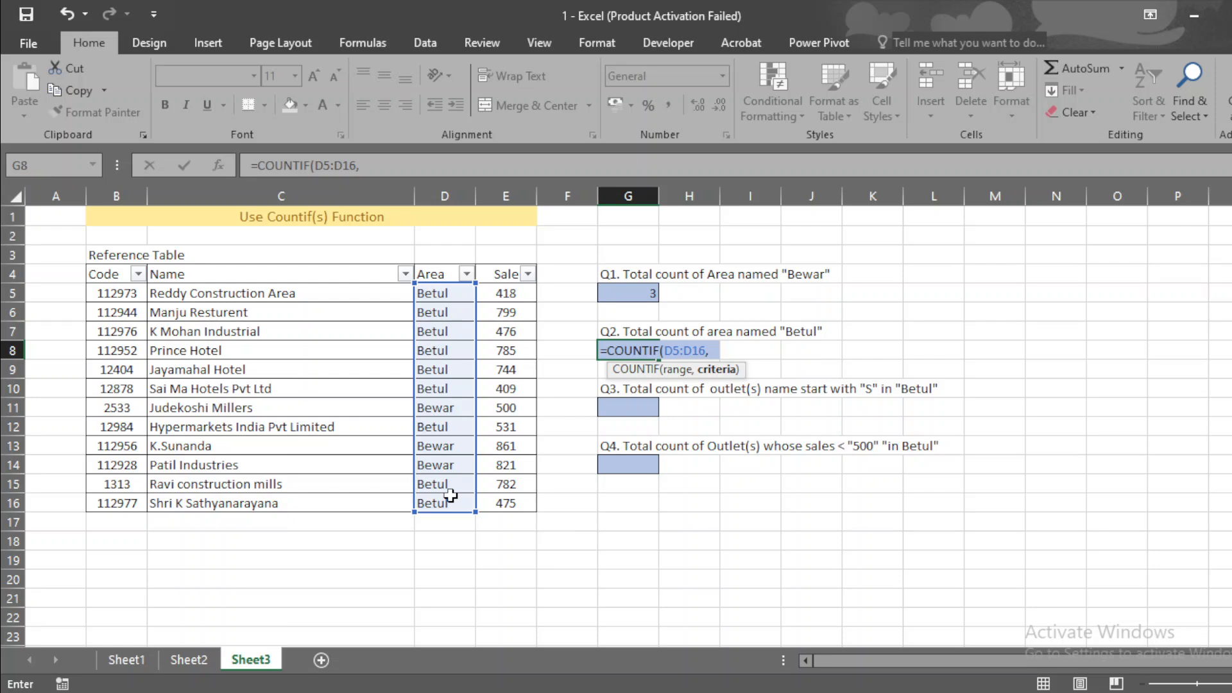
type("\"Betul")
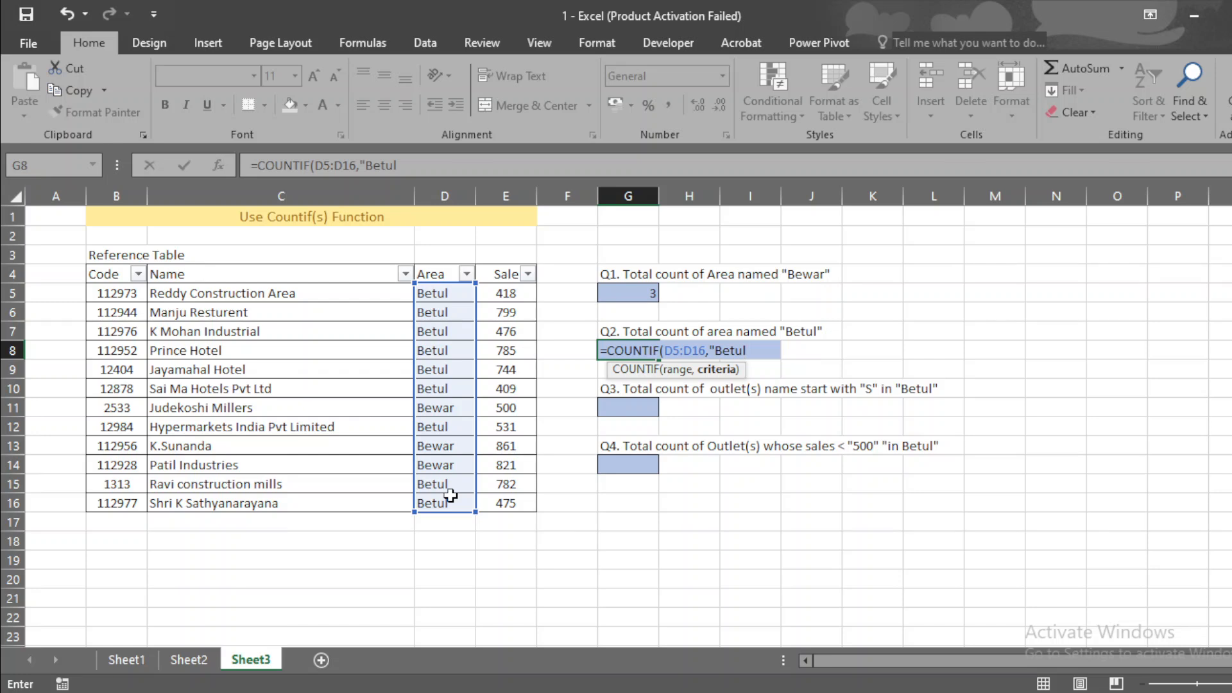
type("\")")
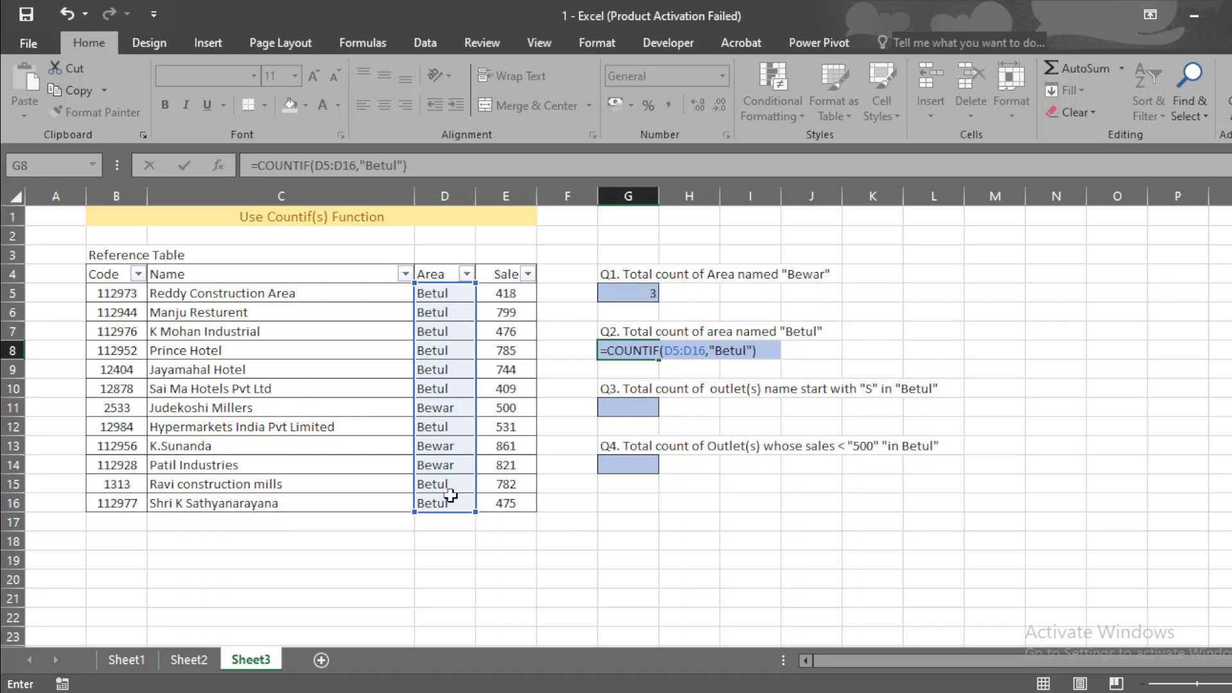
key("Return")
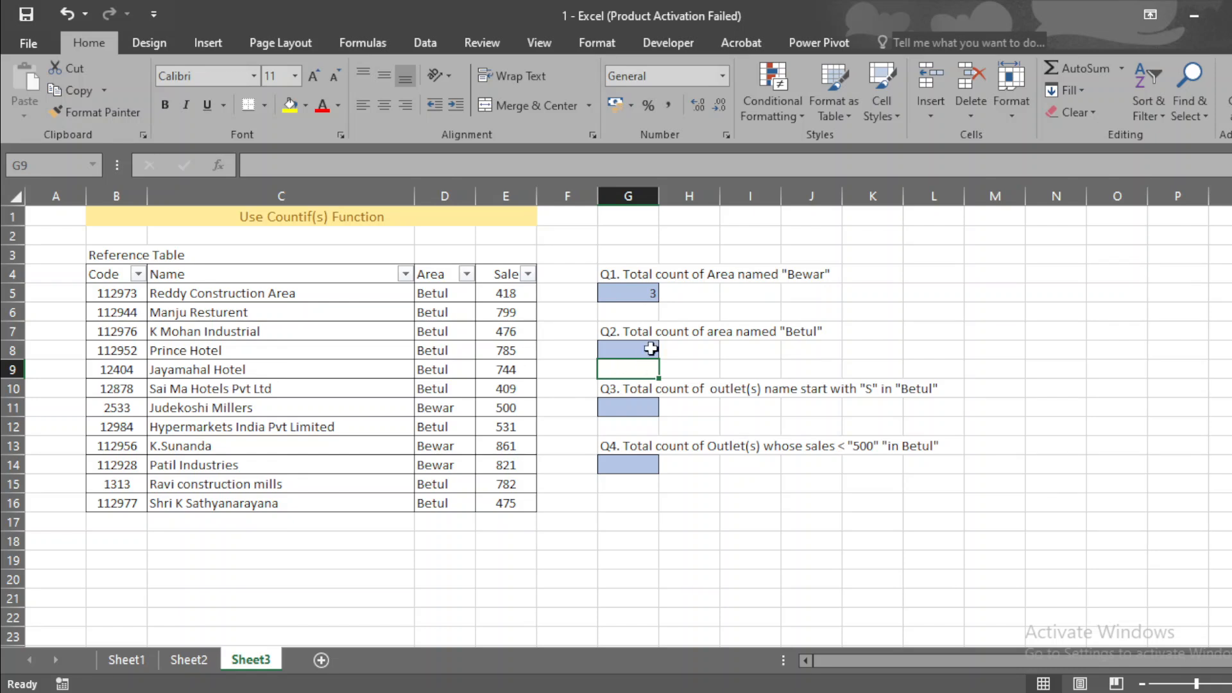
Check the Q2 answer by filtering the Area column to Betul and selecting its rows, and undo the filter
left_click(467, 274)
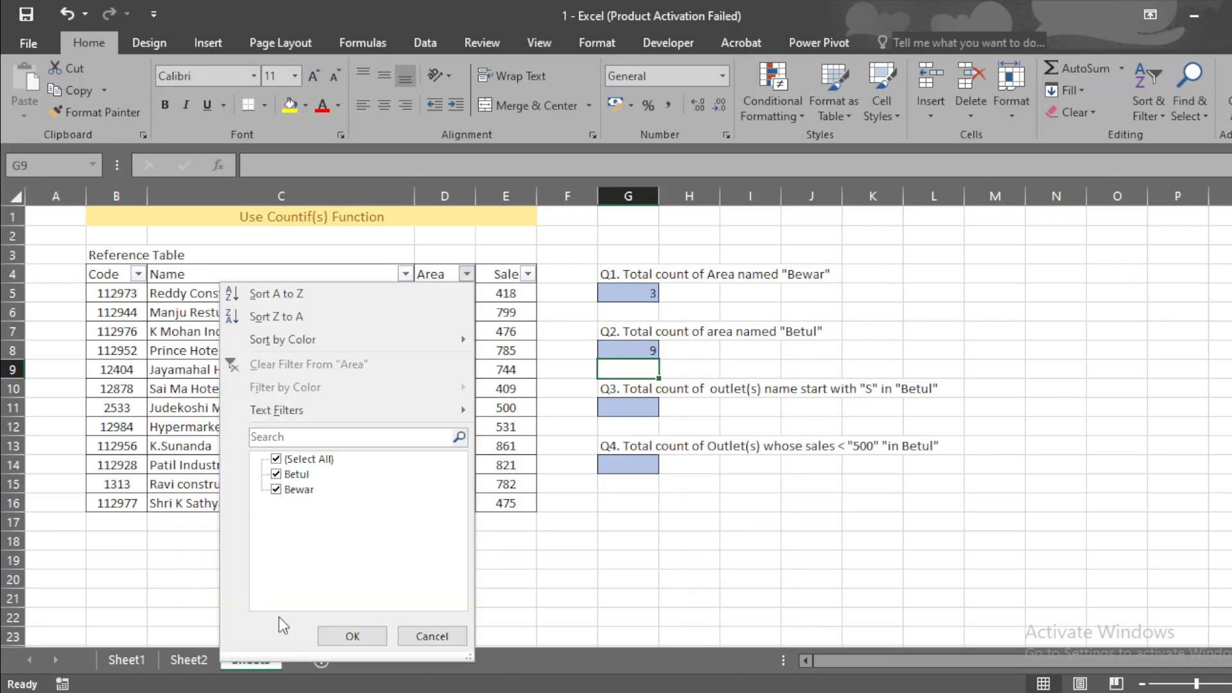
left_click(277, 490)
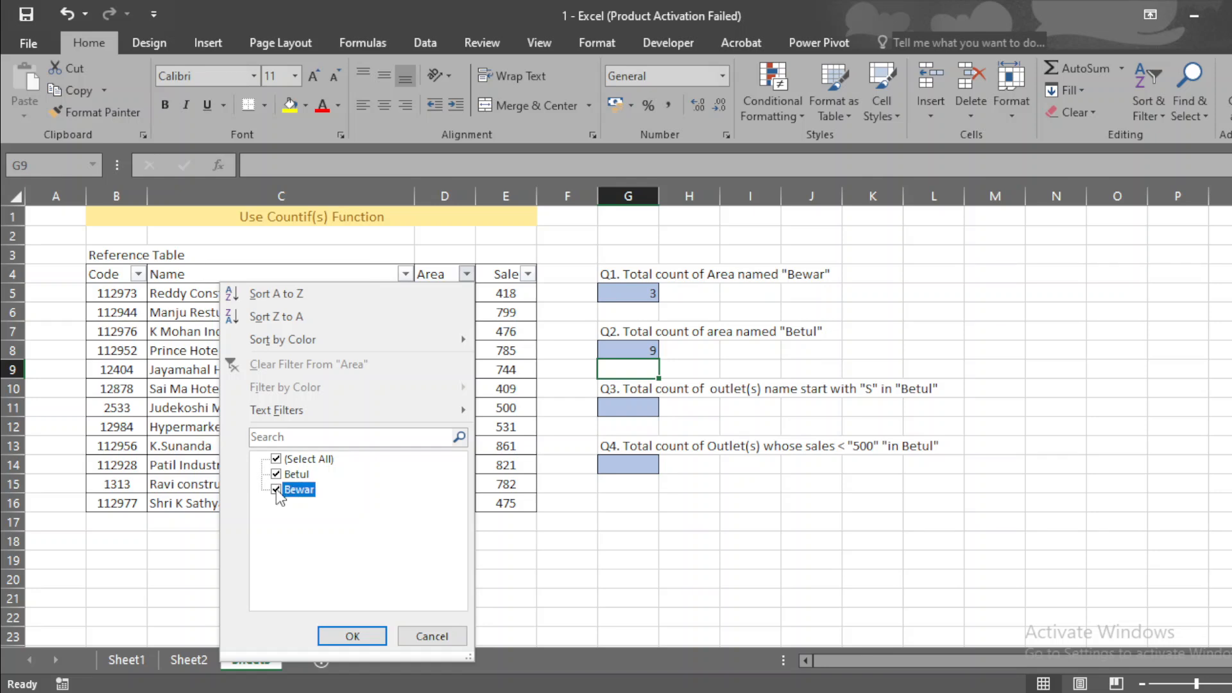
key("Return")
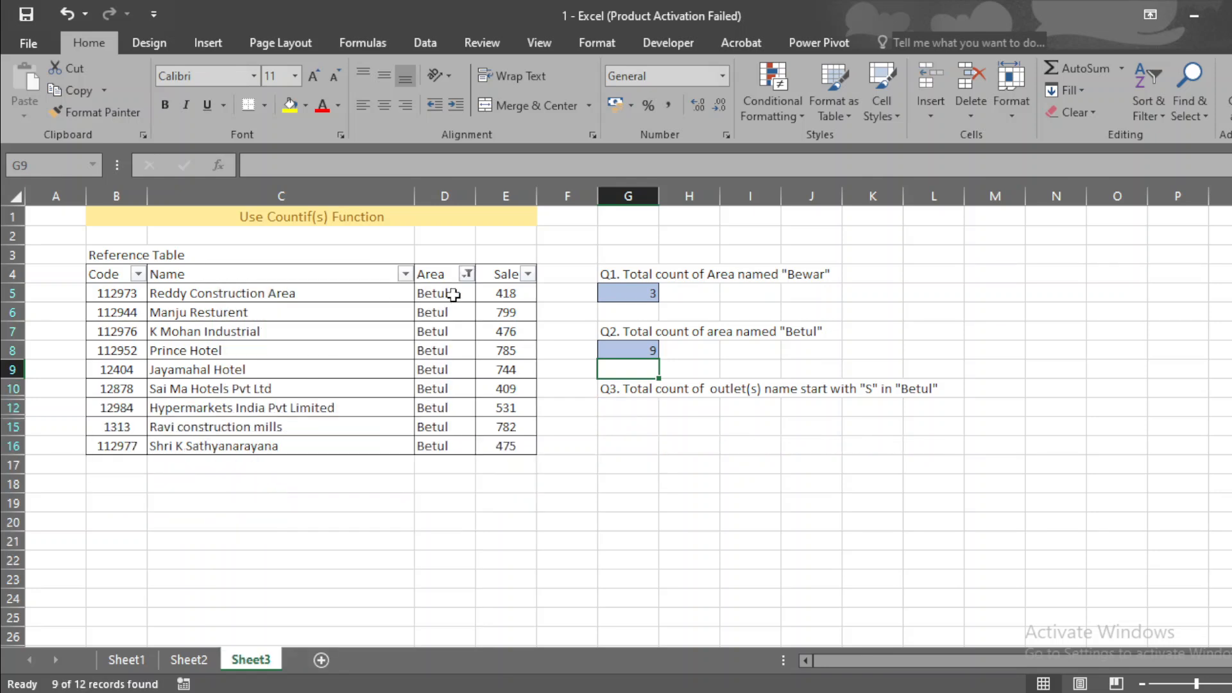
left_click_drag(448, 297, 457, 443)
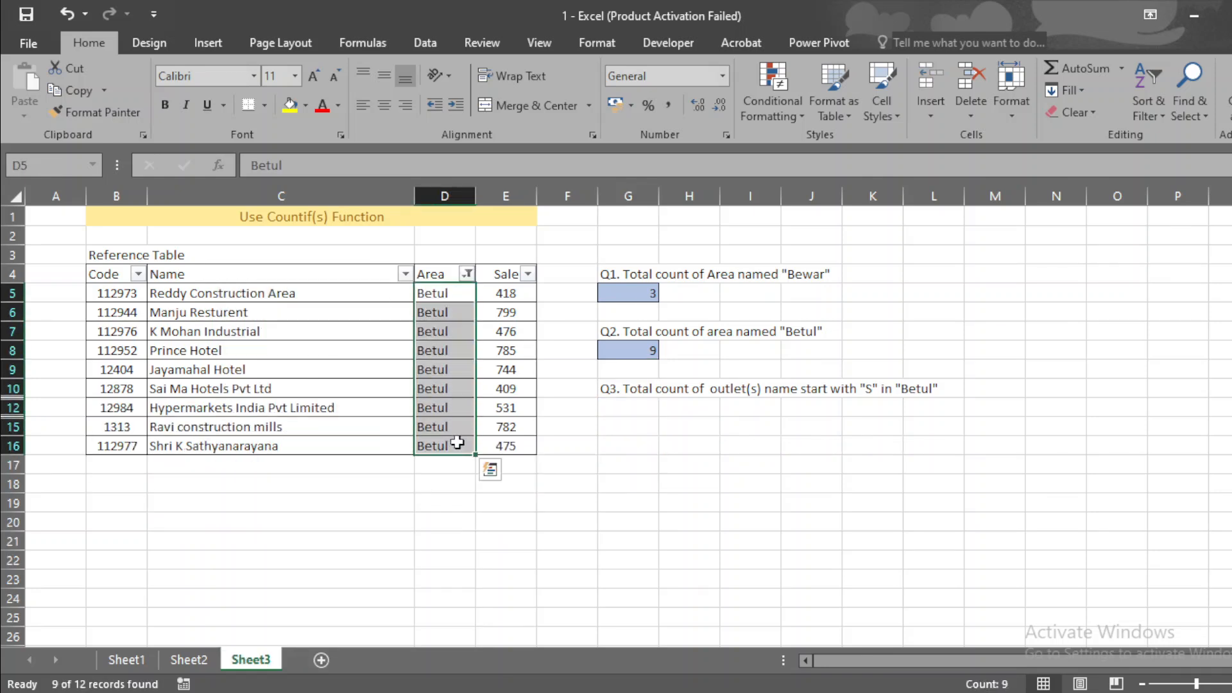
key("ctrl+z")
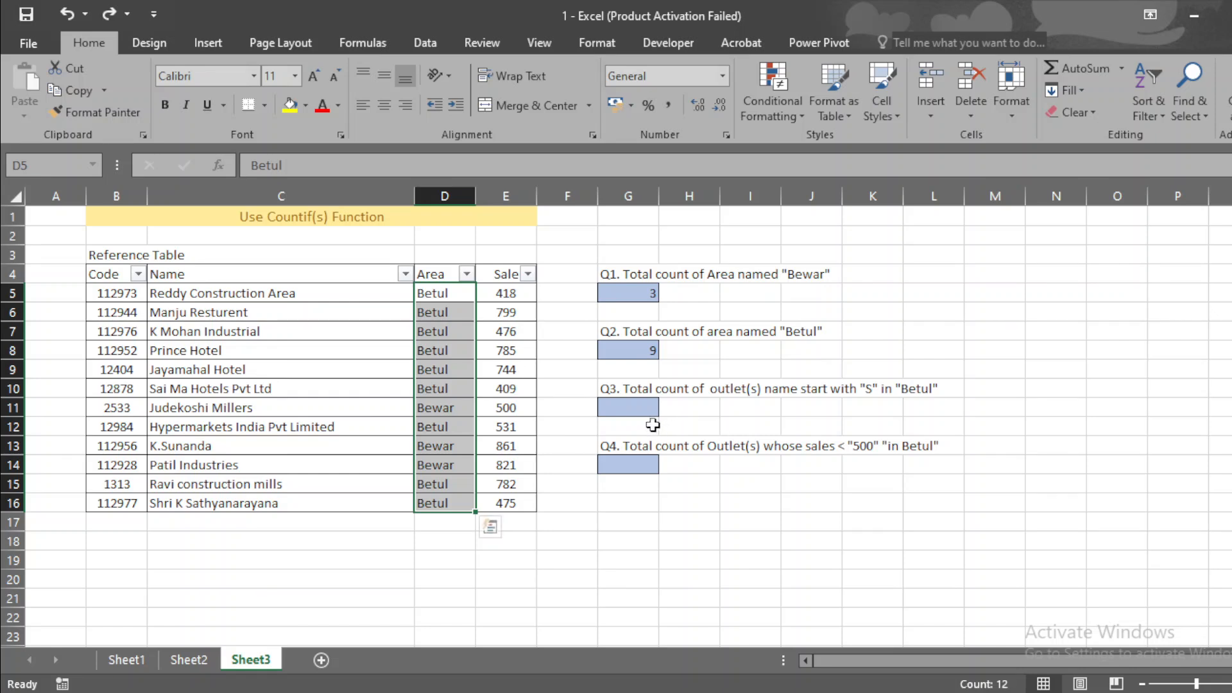
Start a COUNTIFS formula for Q3 in cell G11 with the Area range D5:D16 and the criterion "Betul"
left_click(635, 407)
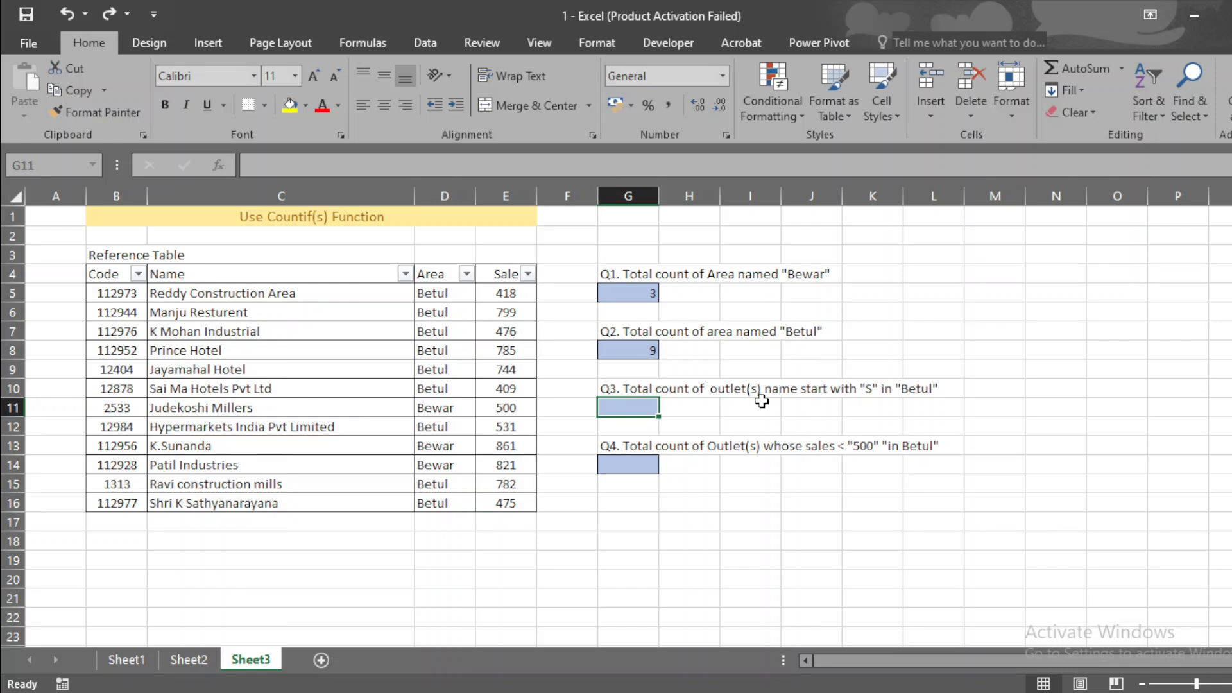
type("=")
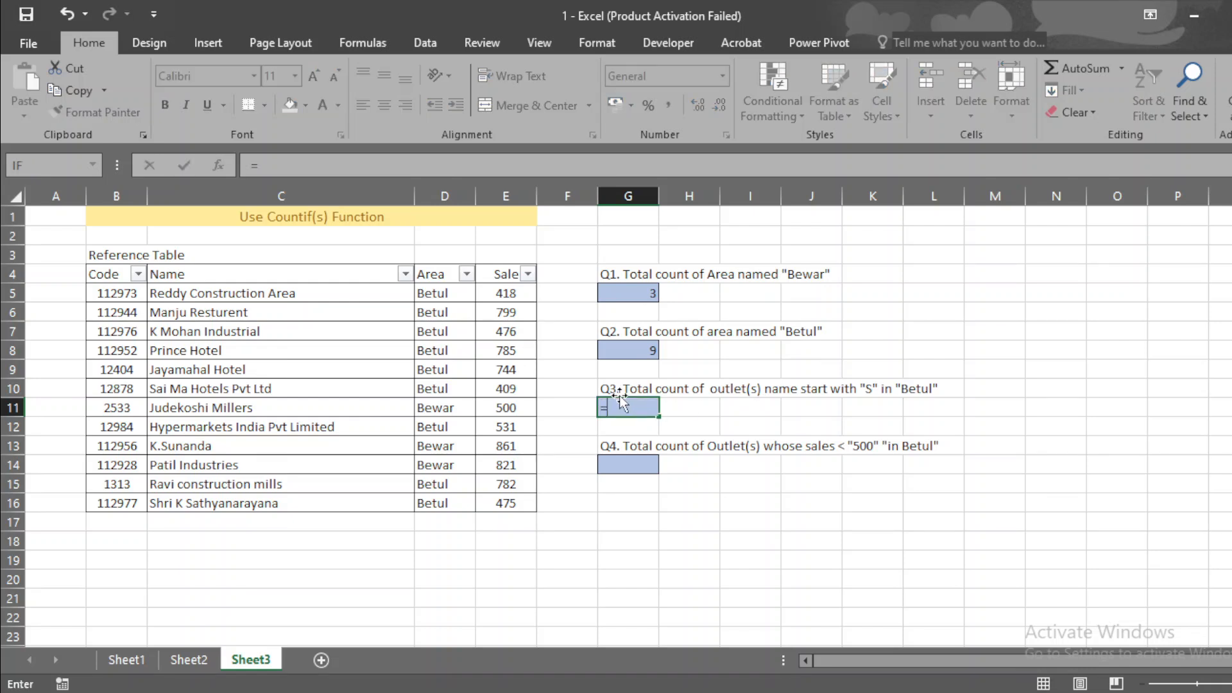
type("count")
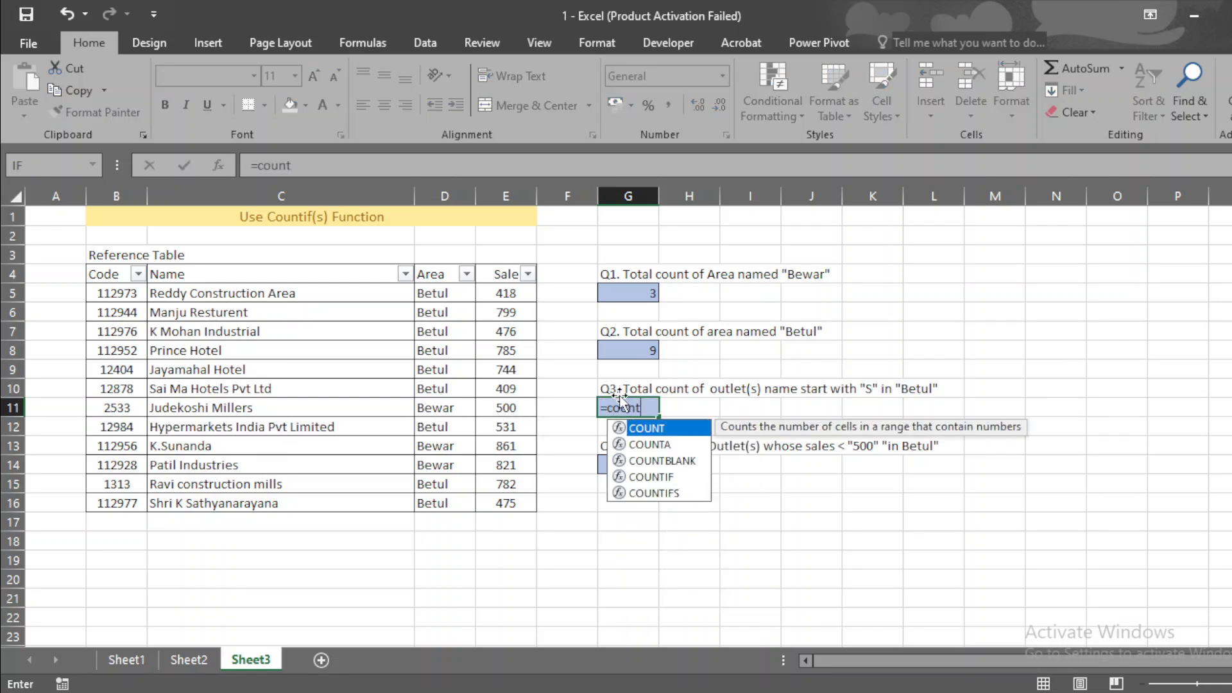
type("i")
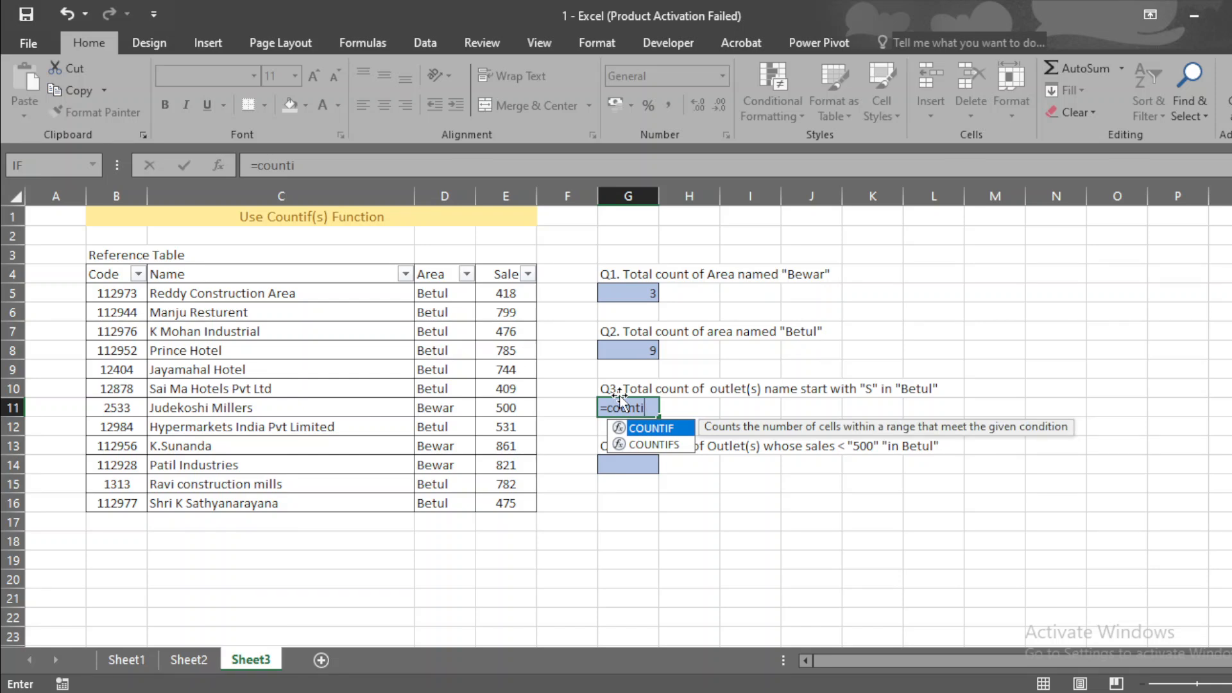
type("fs")
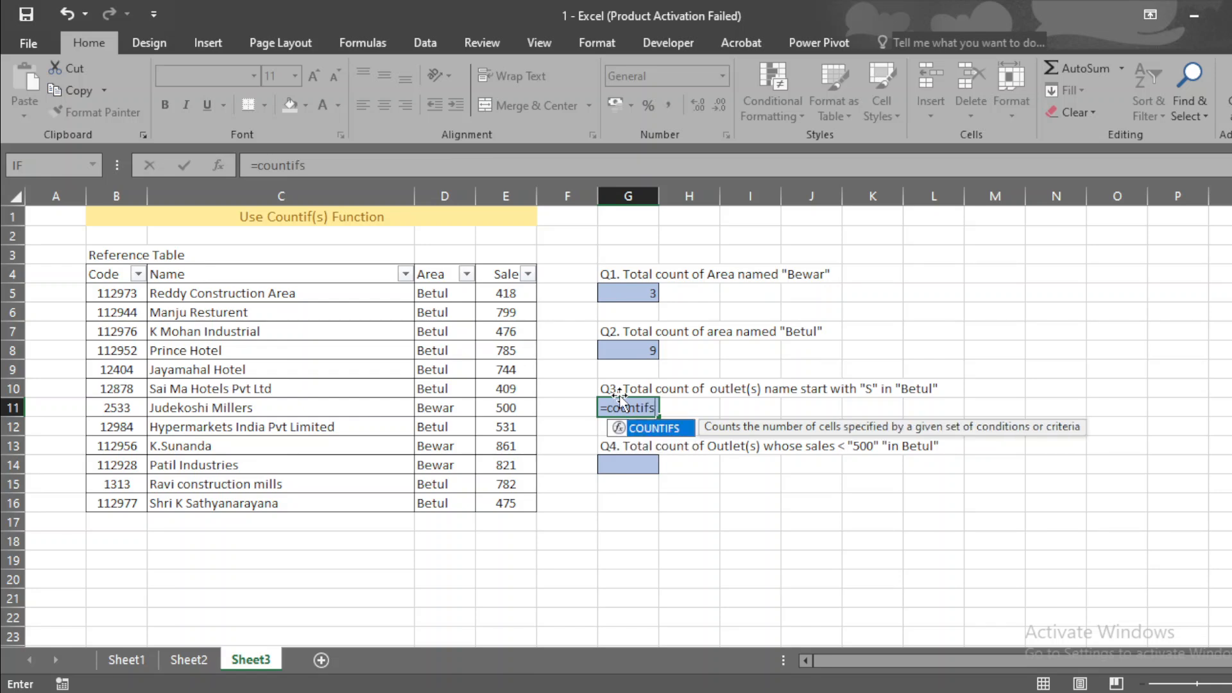
key("Tab")
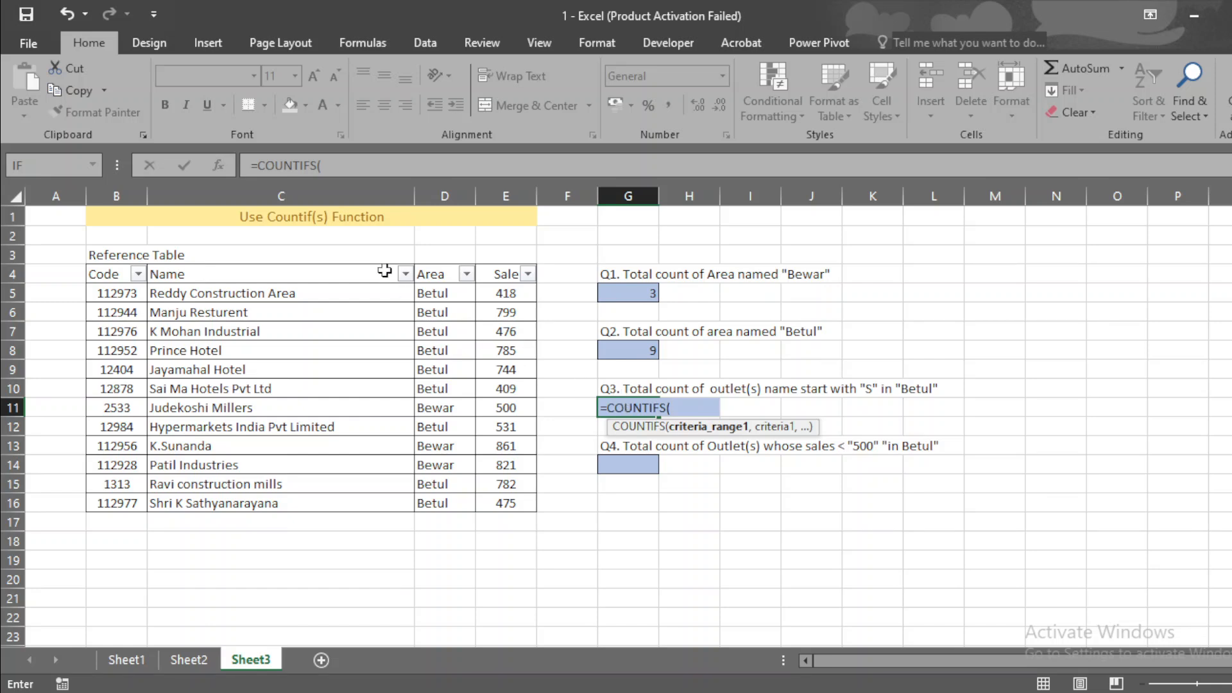
left_click(443, 295)
left_click_drag(443, 295, 452, 499)
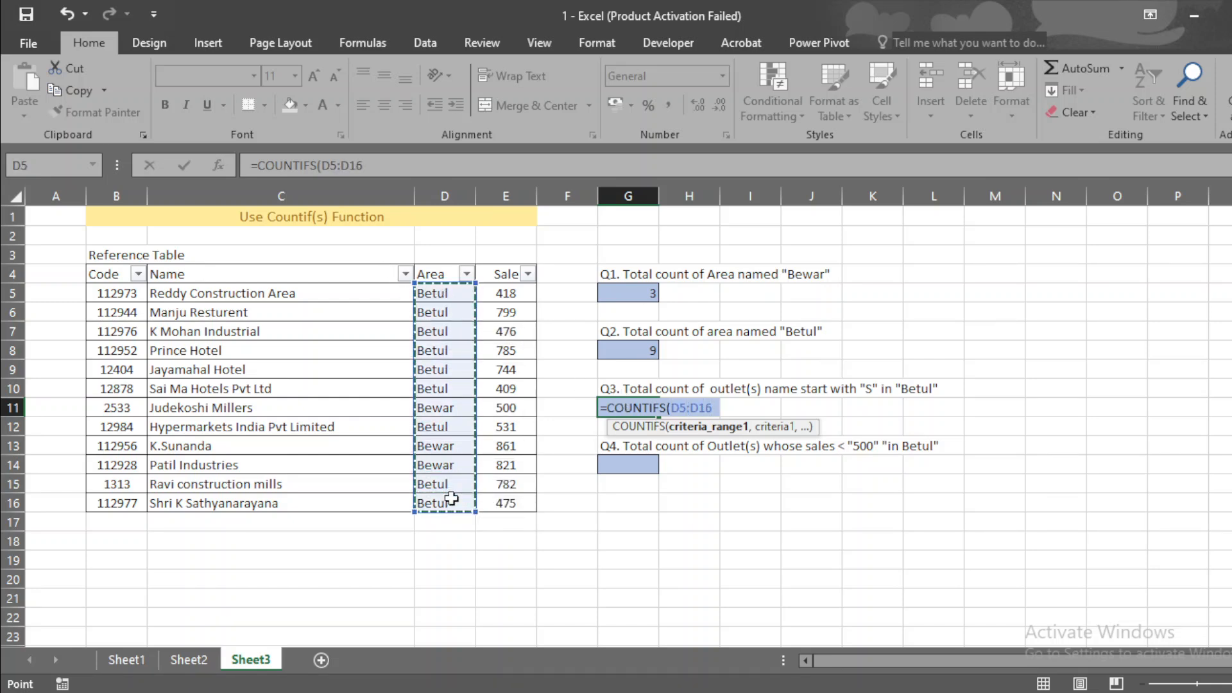
type(",")
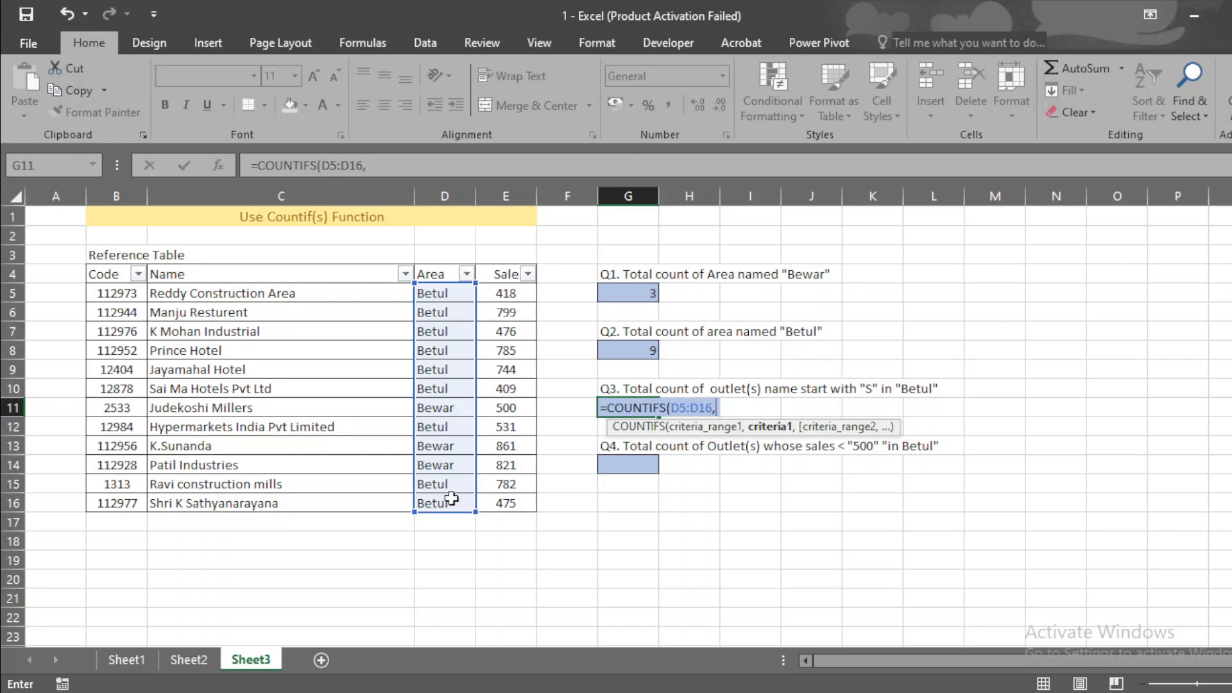
type("\"")
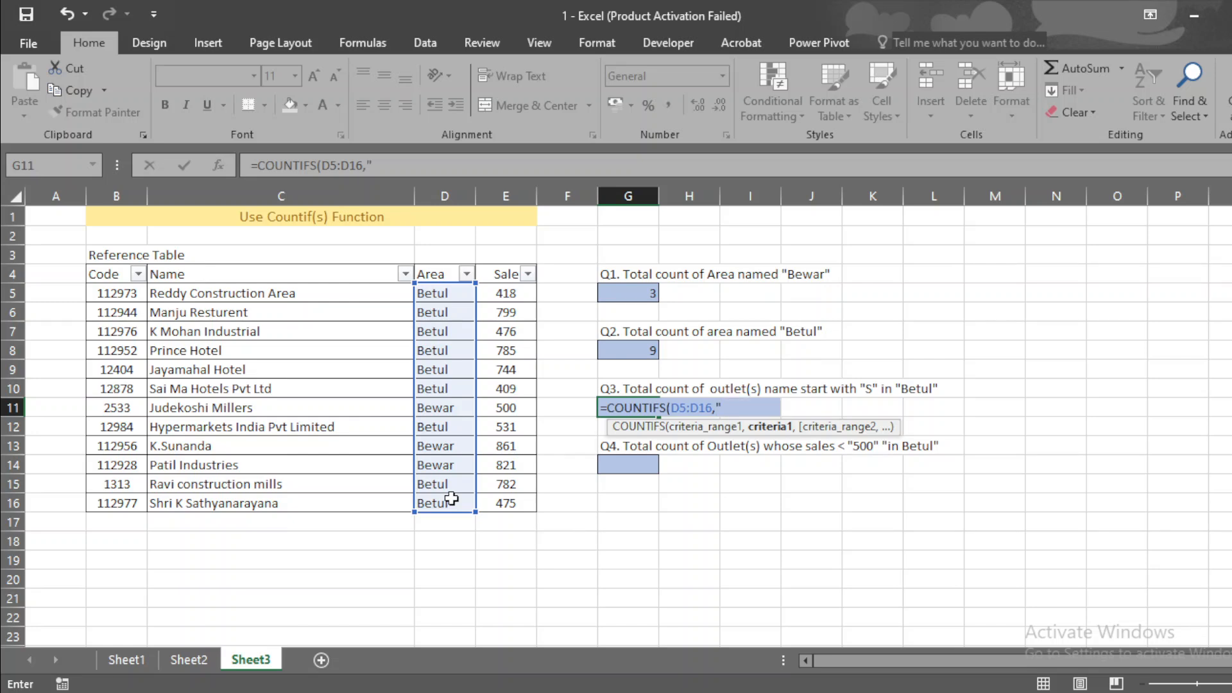
type("Betul\",")
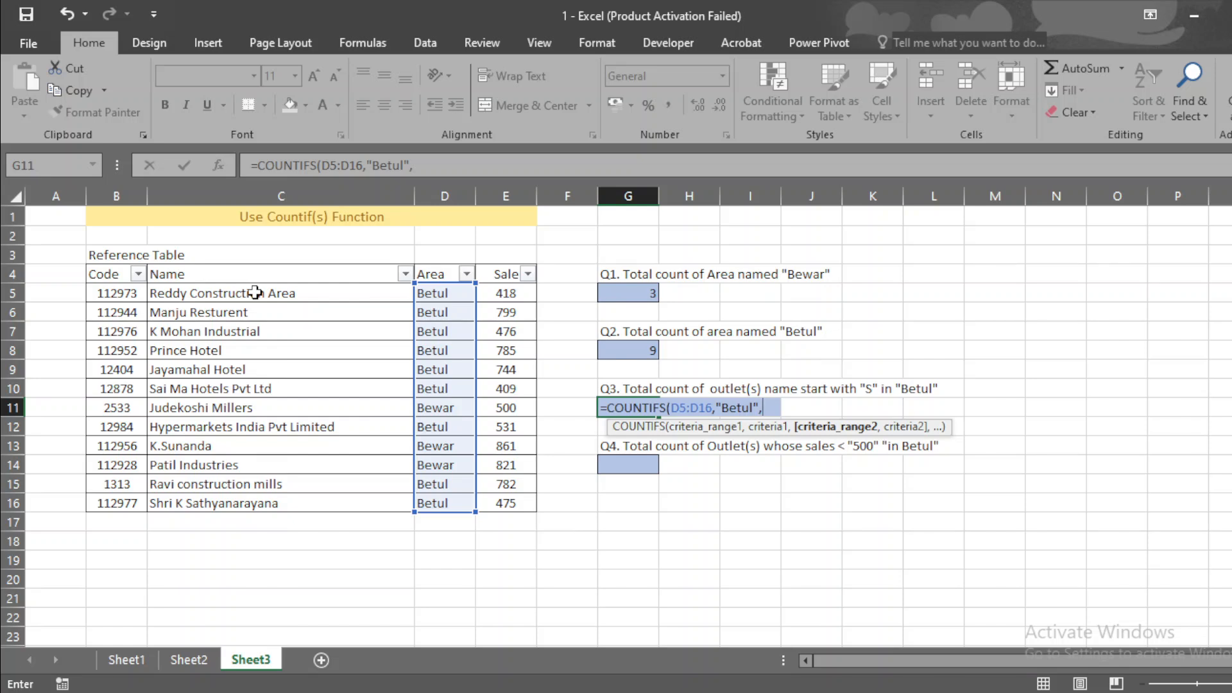
Complete the Q3 COUNTIFS formula with the Name range C5:C16 and the criterion "s*"
left_click_drag(256, 293, 262, 503)
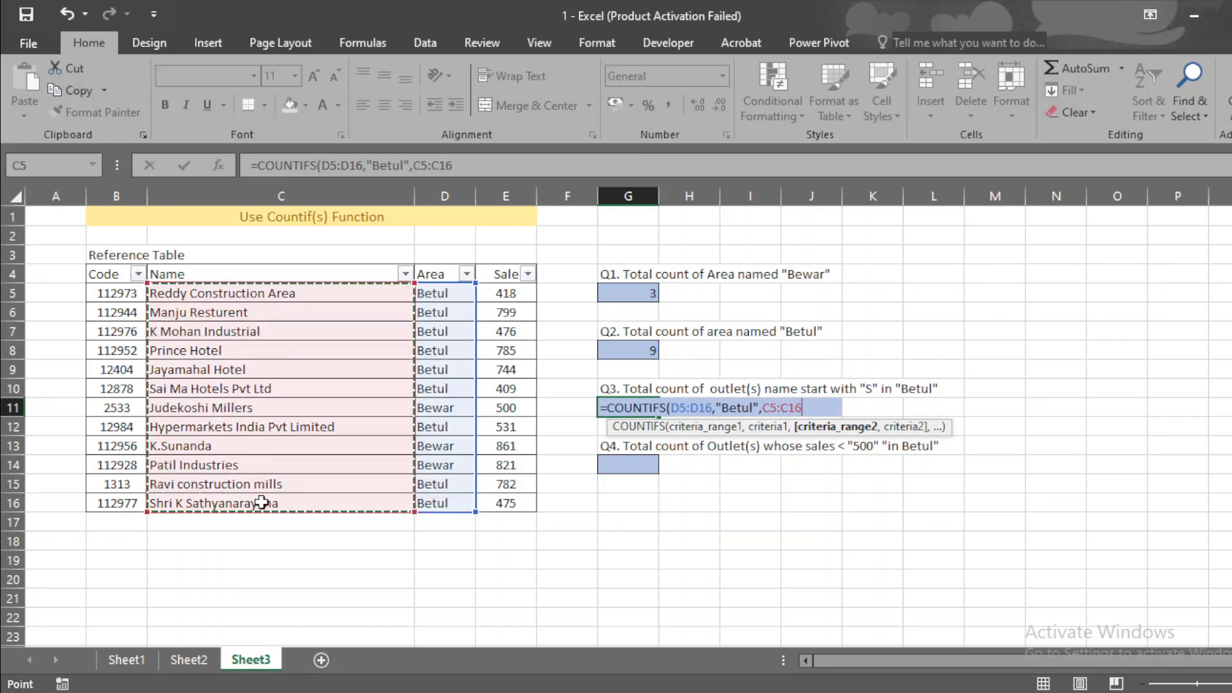
type(",")
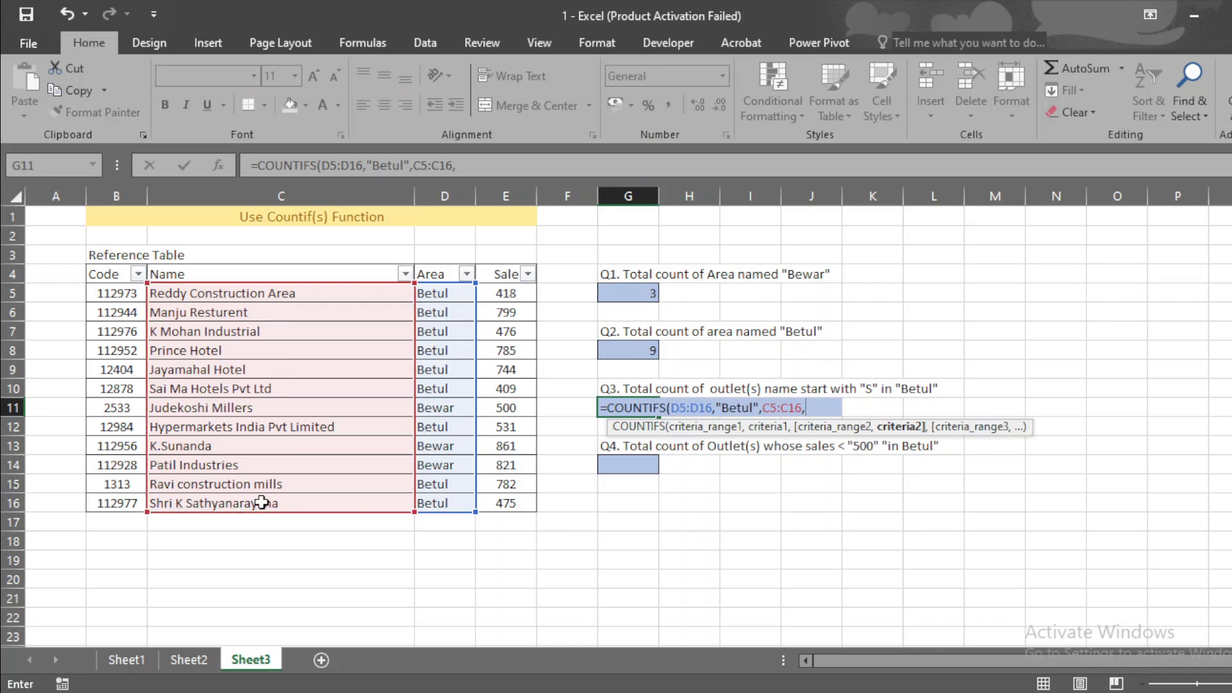
type("\"s*")
type("\"s*\"")
type(")")
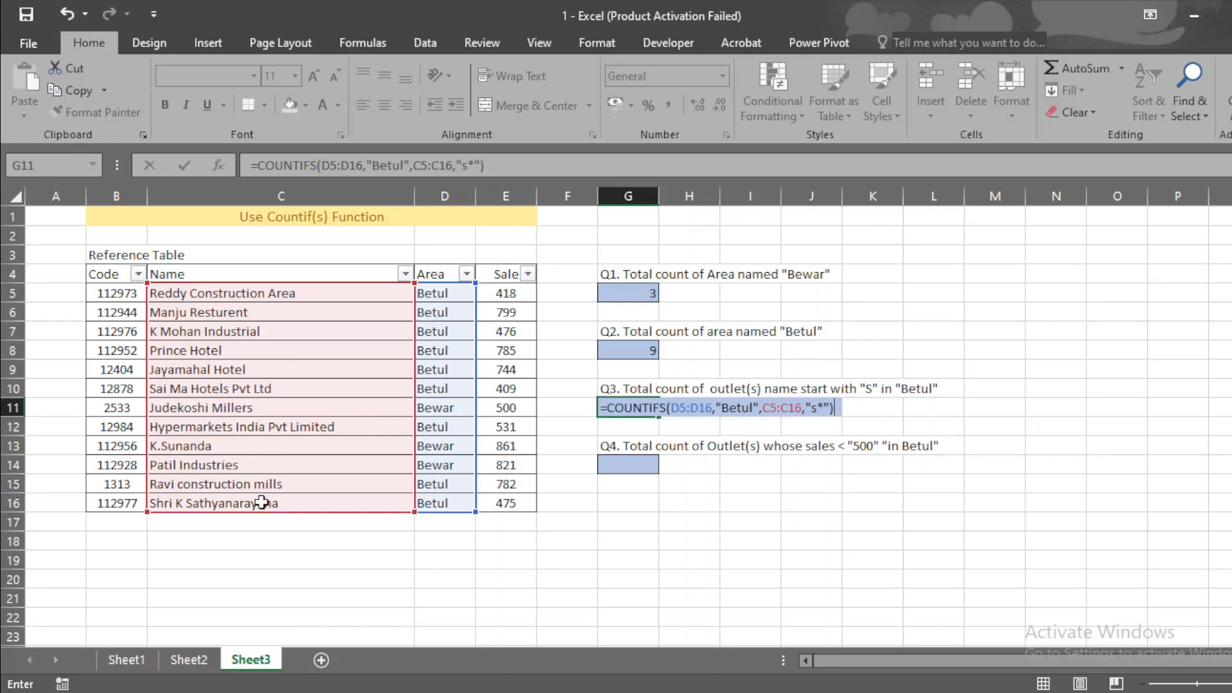
key("Return")
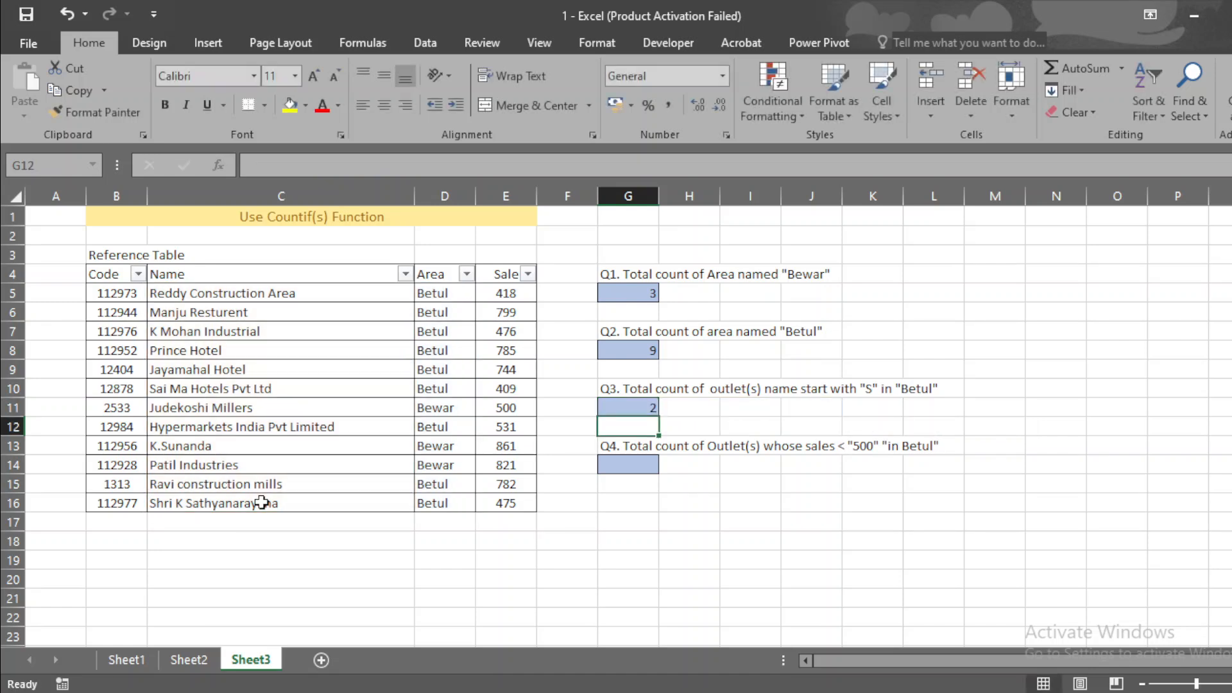
left_click(651, 410)
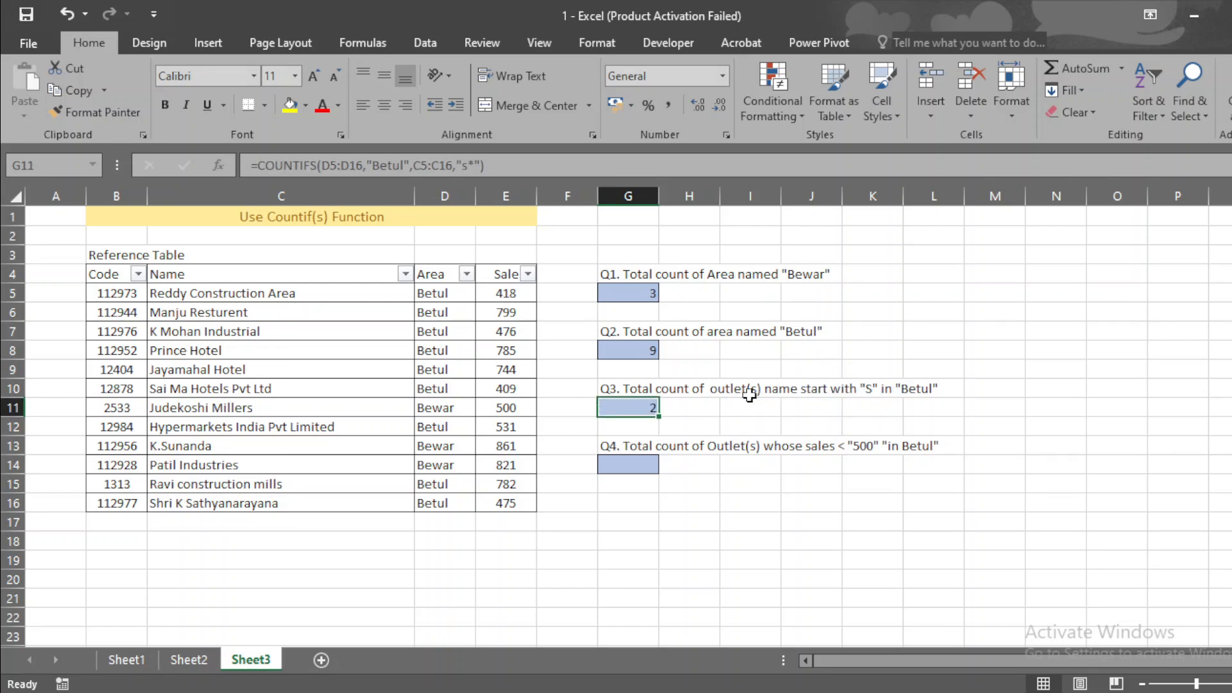
Check the Q3 answer by filtering the Area column to Betul and the Name column by s*, and undo both filters
left_click(466, 275)
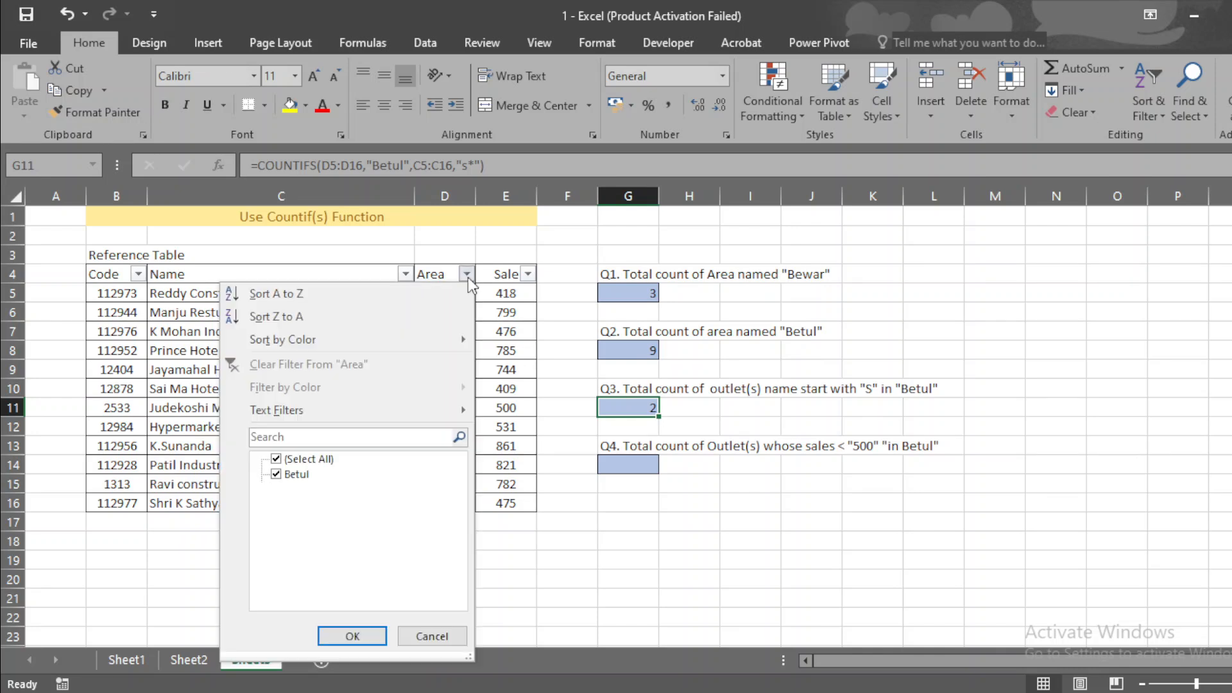
left_click(276, 489)
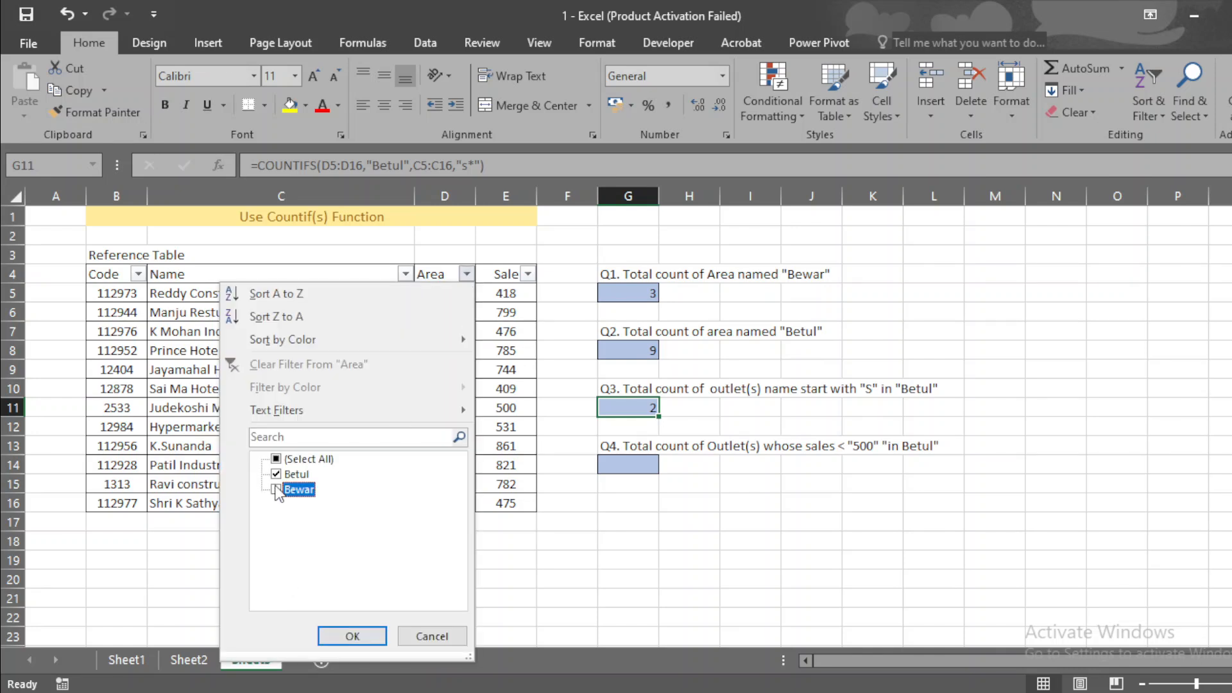
key("Return")
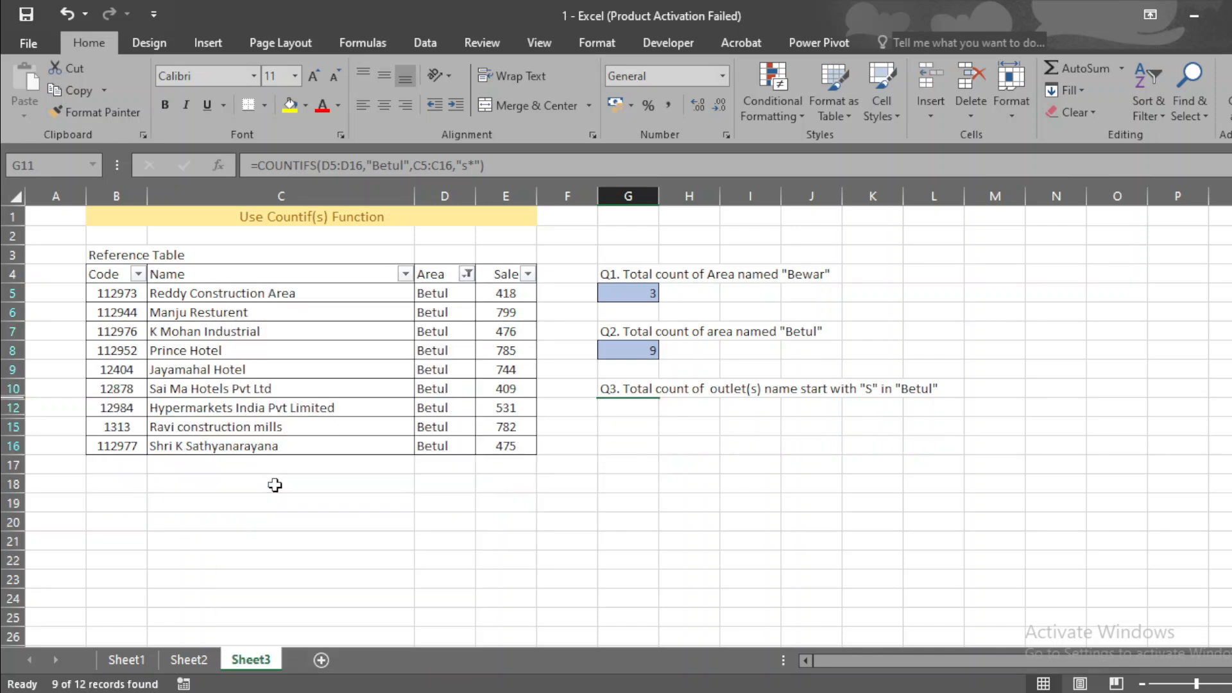
left_click(406, 274)
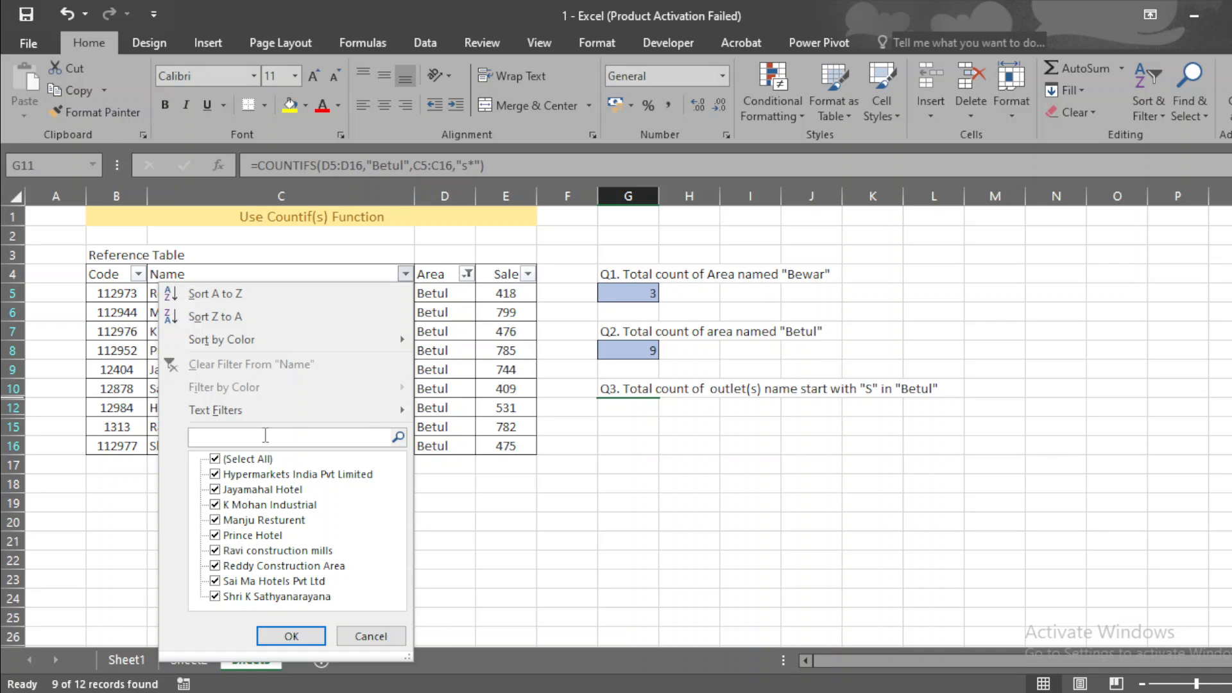
type("s*")
key("Return")
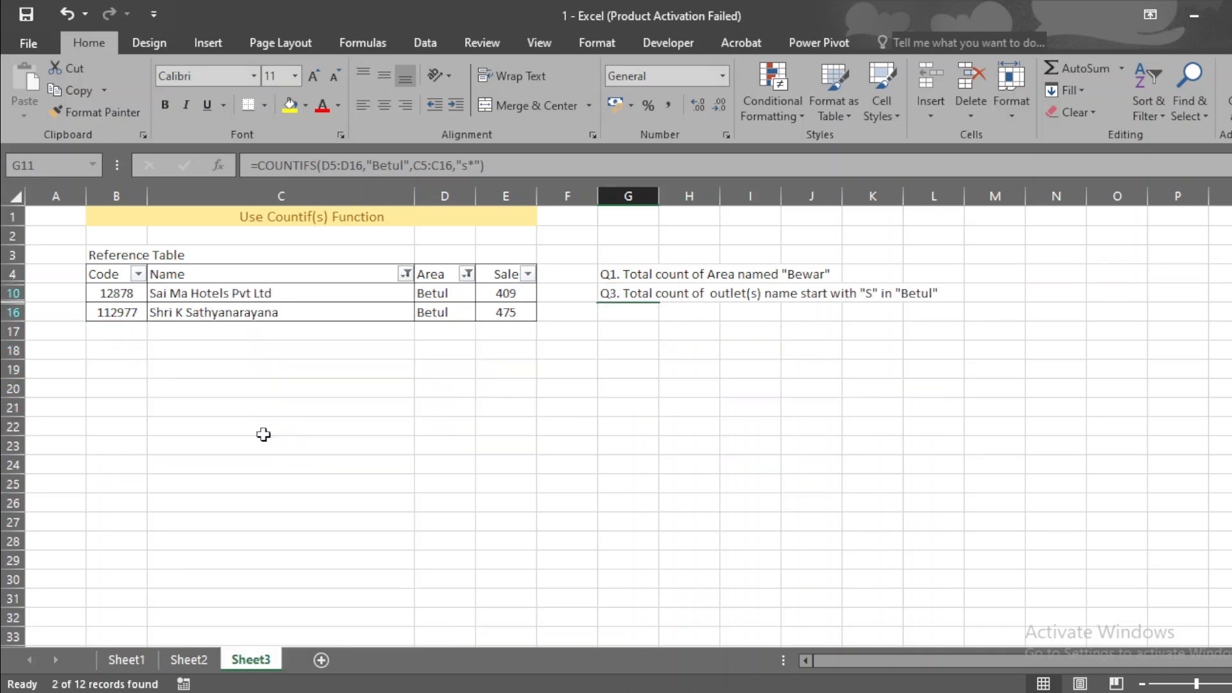
left_click_drag(323, 293, 326, 312)
left_click(451, 293)
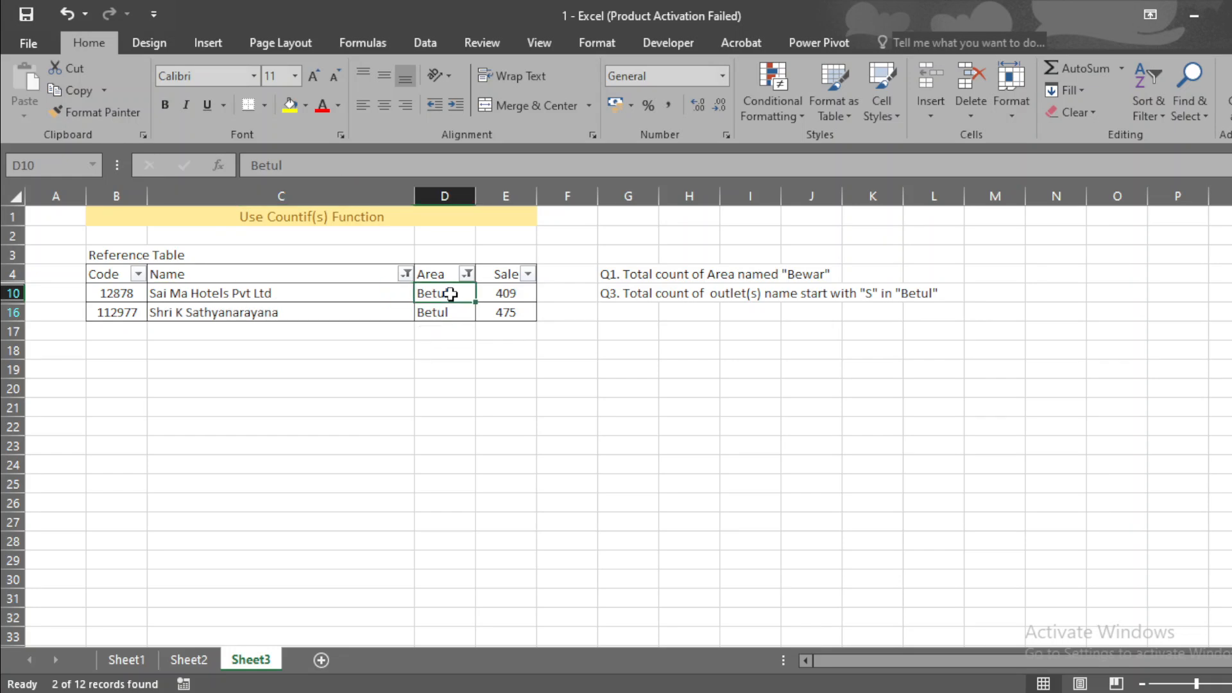
key("ctrl+z")
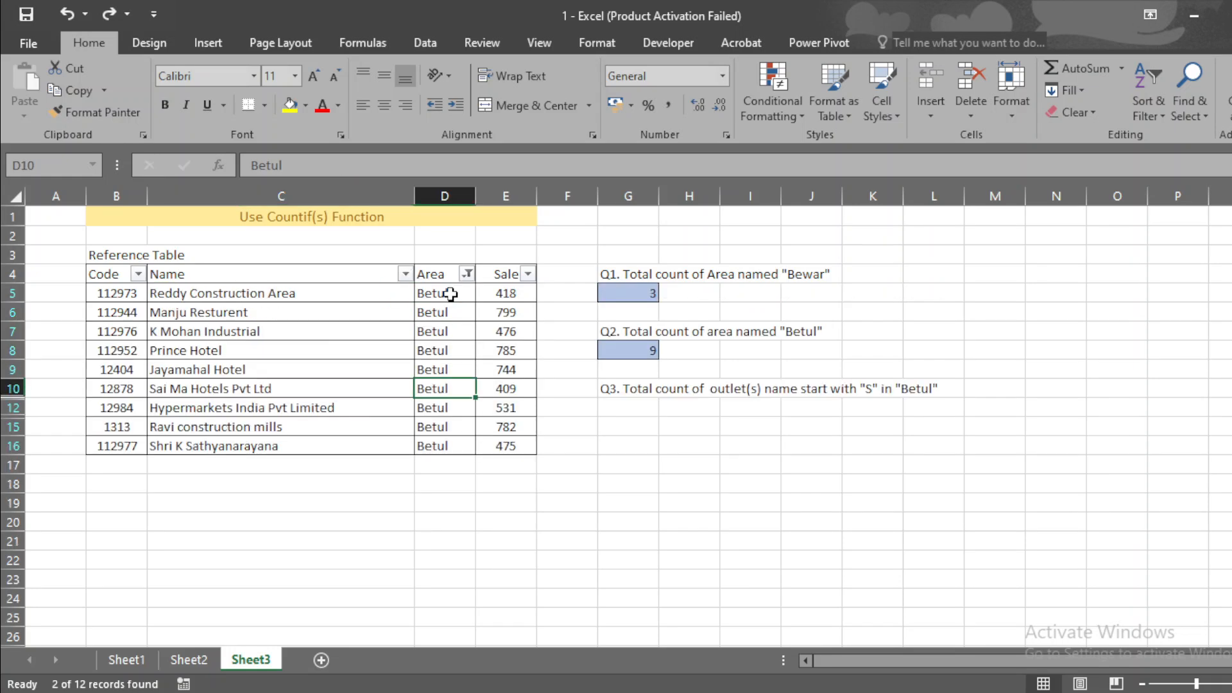
key("ctrl+z")
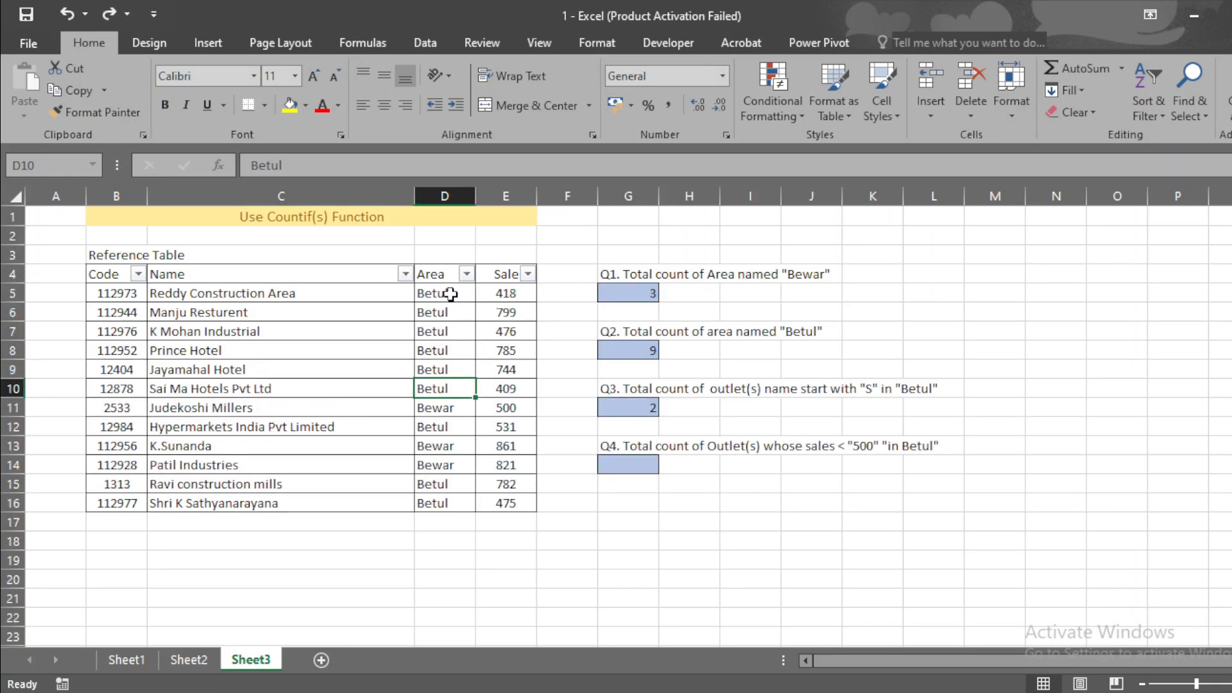
Start a COUNTIFS formula for Q4 in cell G14 with the Area range D5:D16 and the criterion "Betul"
left_click(632, 464)
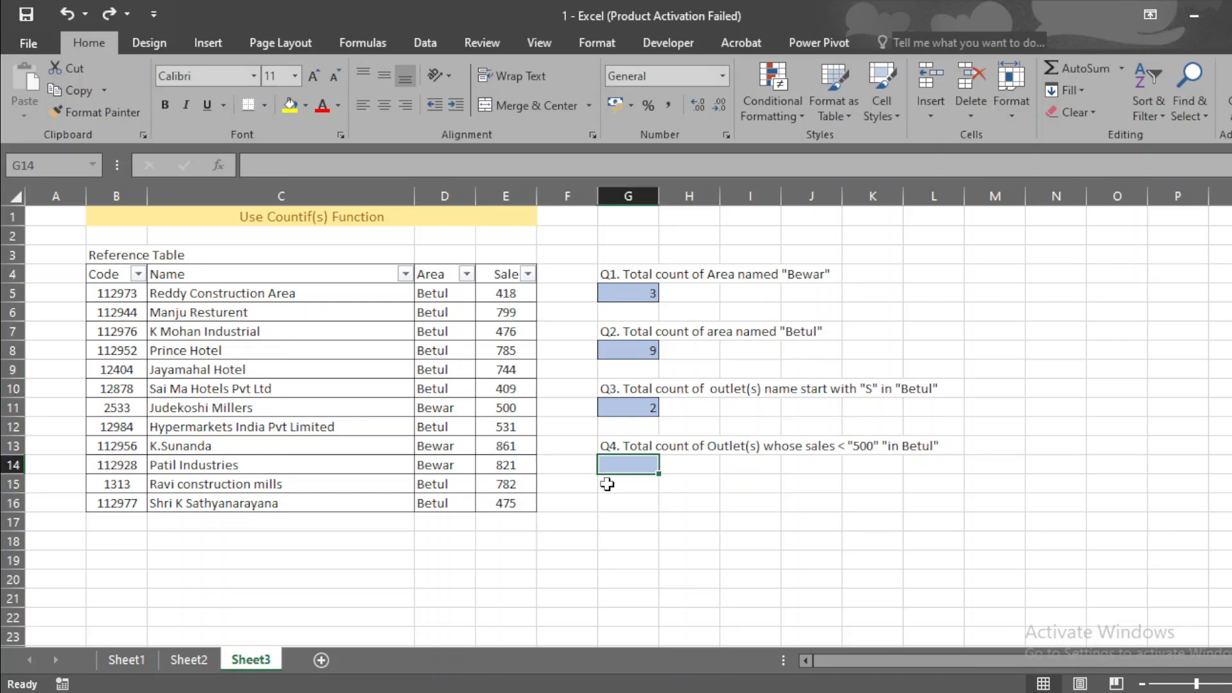
type("=")
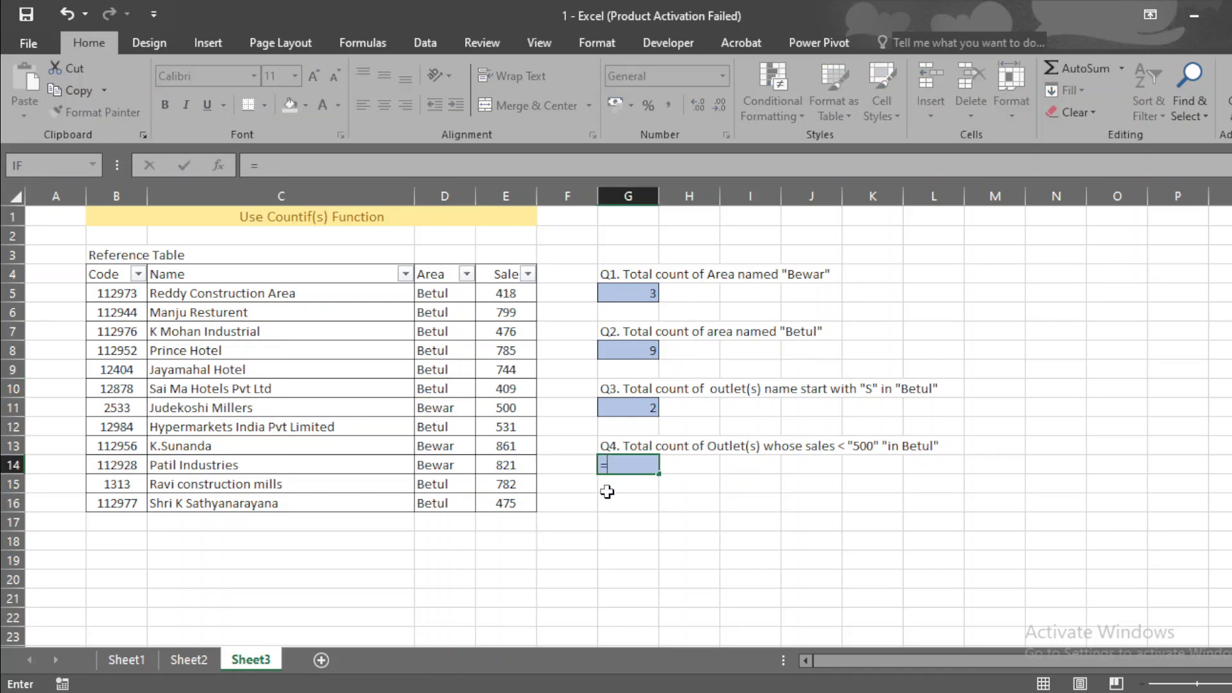
type("count")
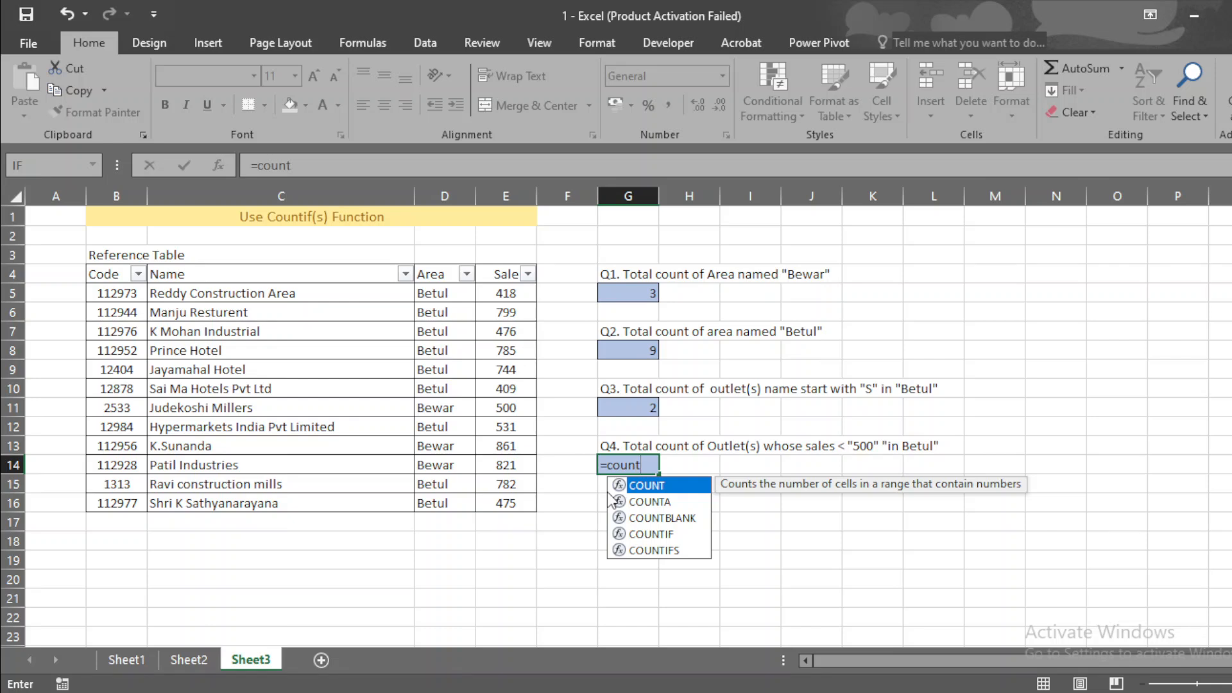
type("if")
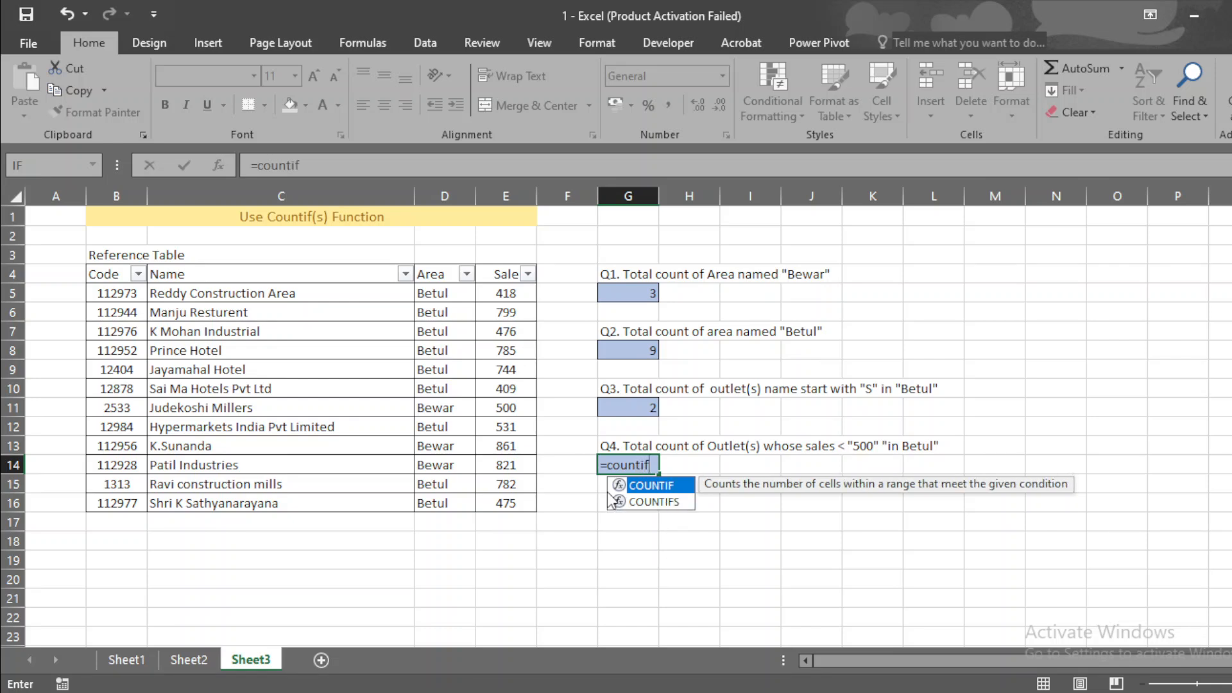
type("s")
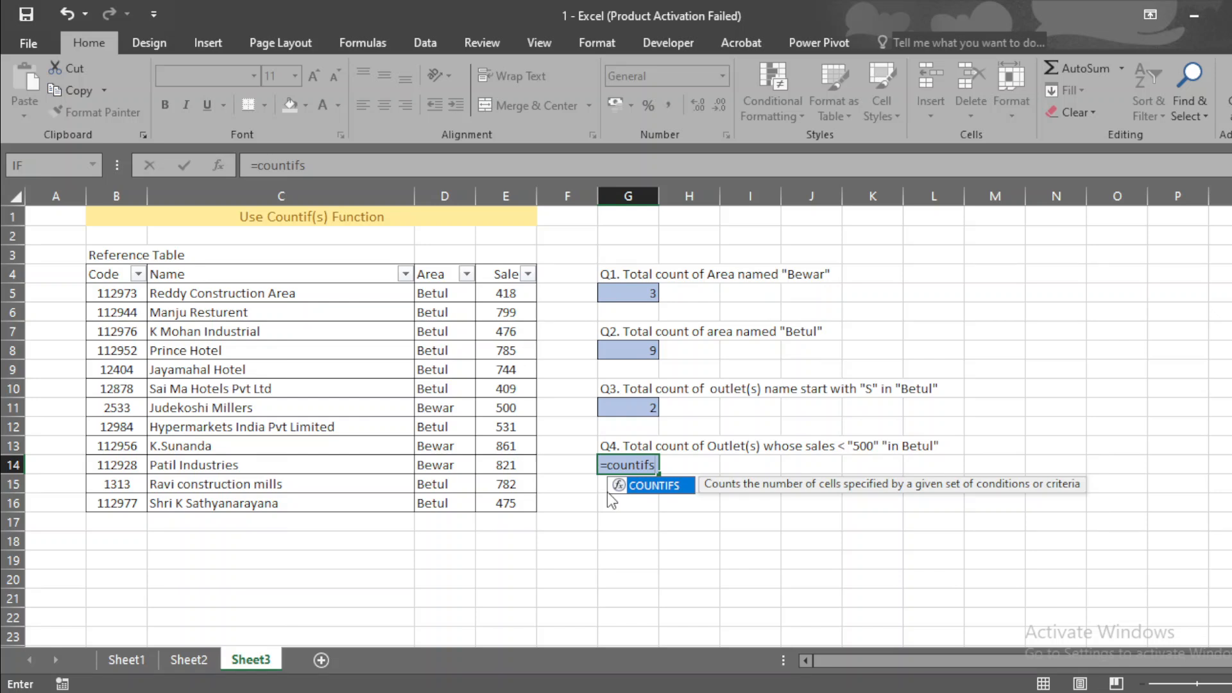
key("Tab")
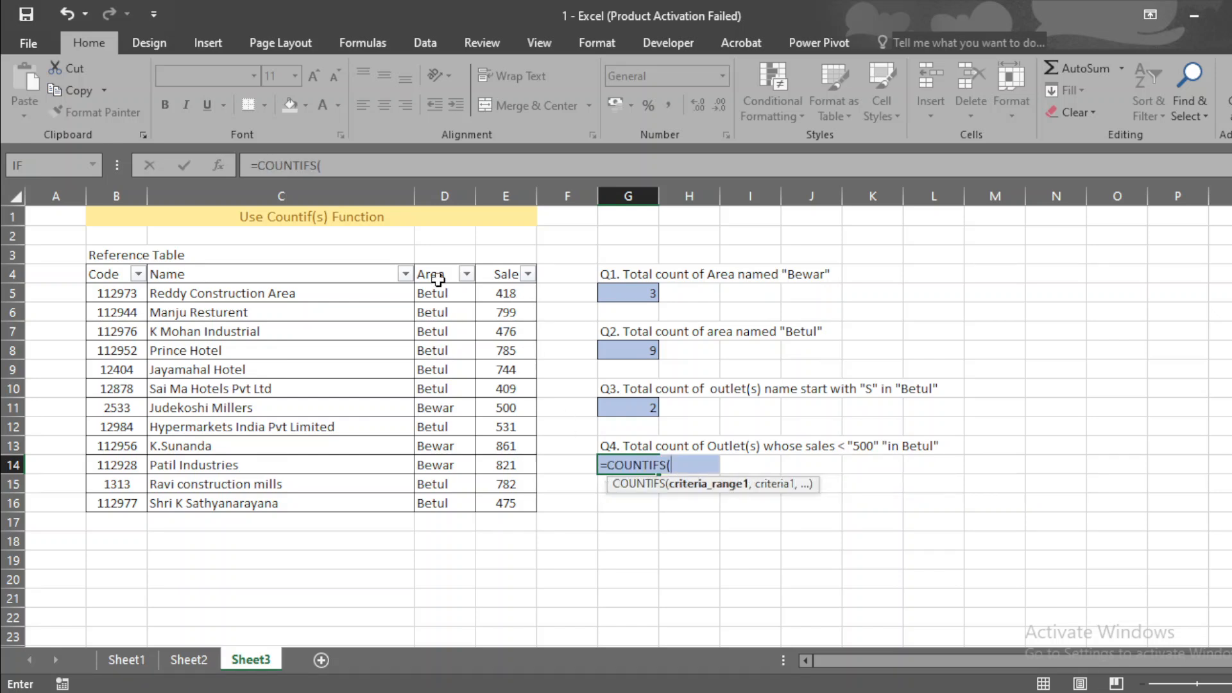
left_click_drag(431, 292, 462, 496)
type(",\"")
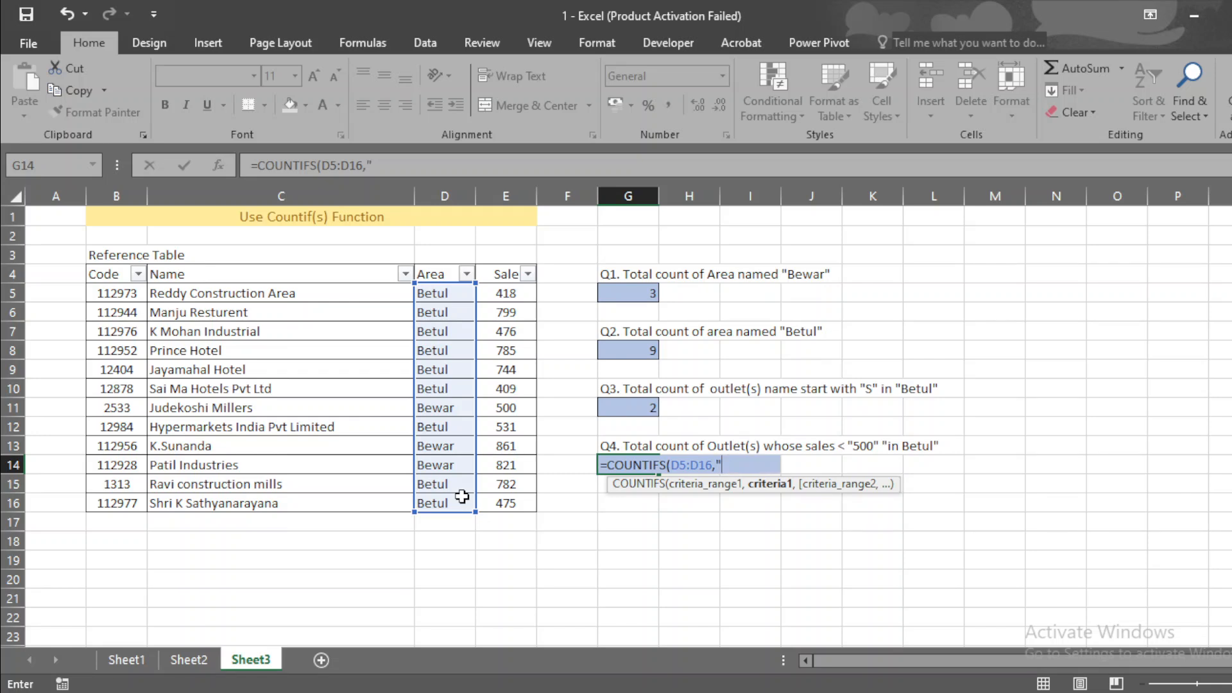
type("Betul\",")
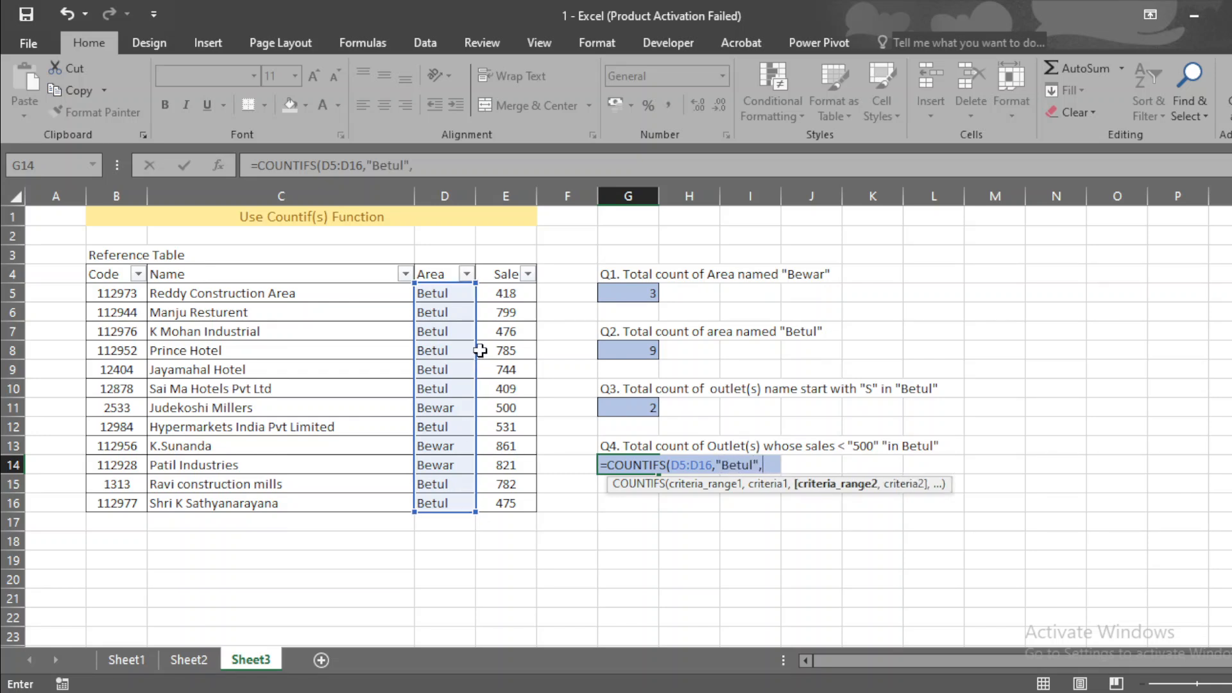
Complete the Q4 COUNTIFS formula with the Sale range E5:E16 and the criterion "<500"
left_click(513, 298)
left_click_drag(514, 299, 520, 503)
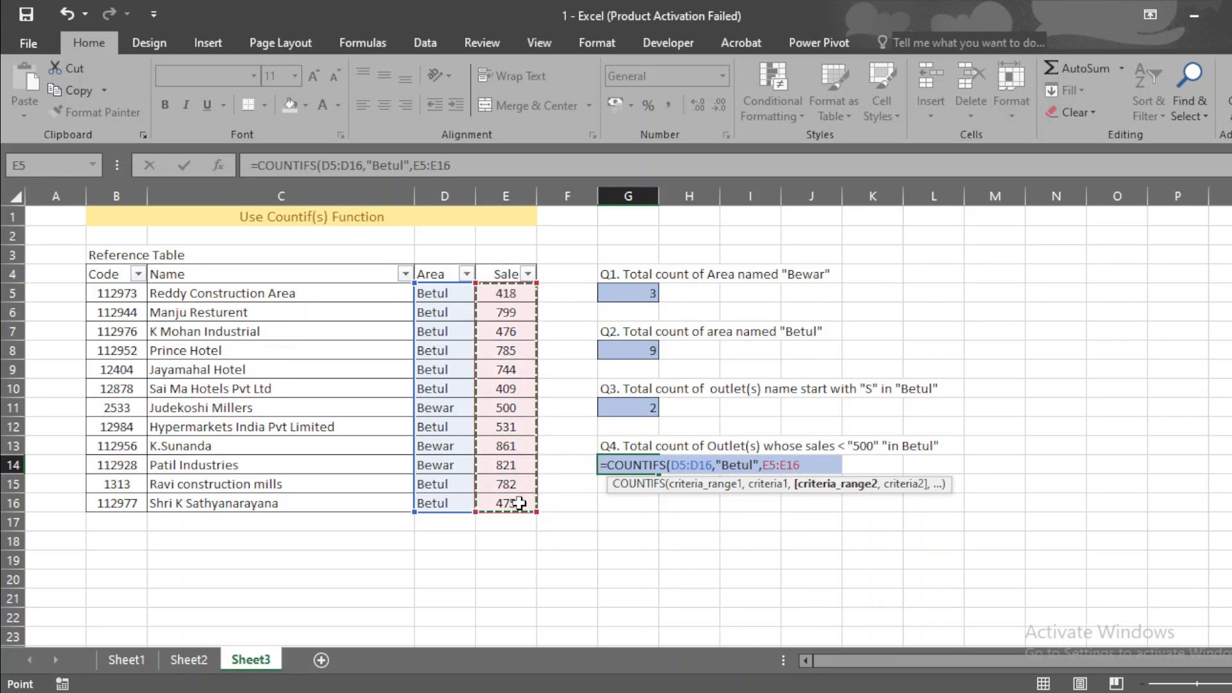
type(",")
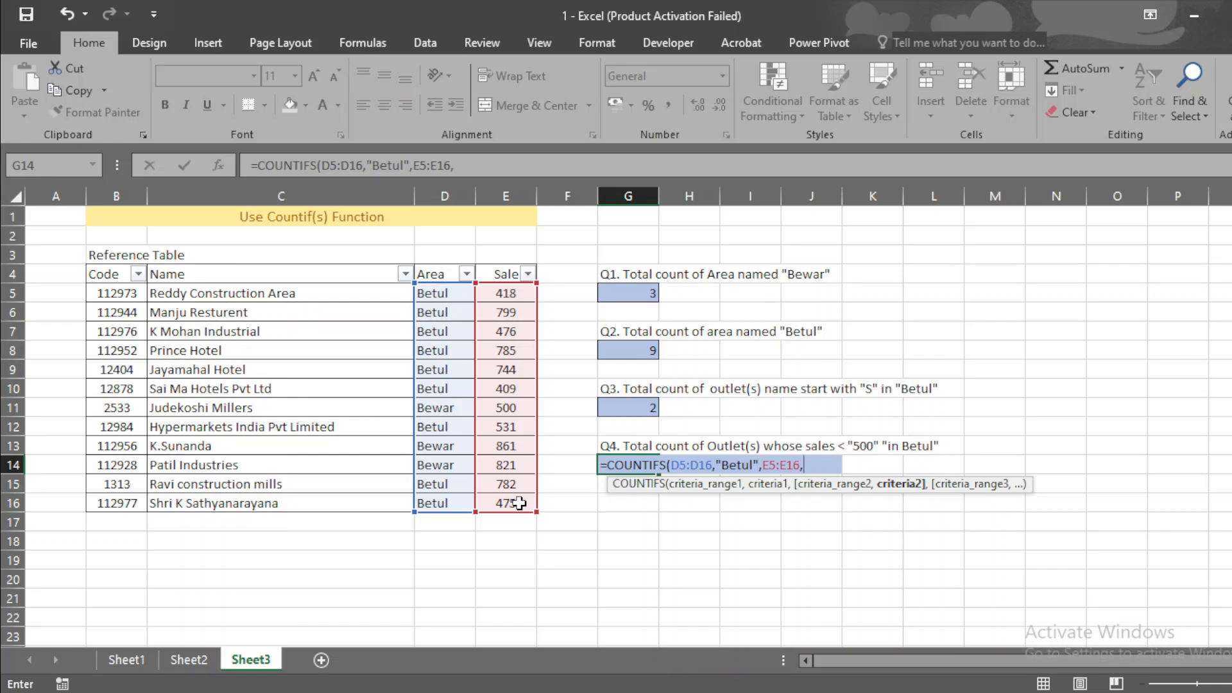
type("\",")
key("BackSpace")
type("<500\")")
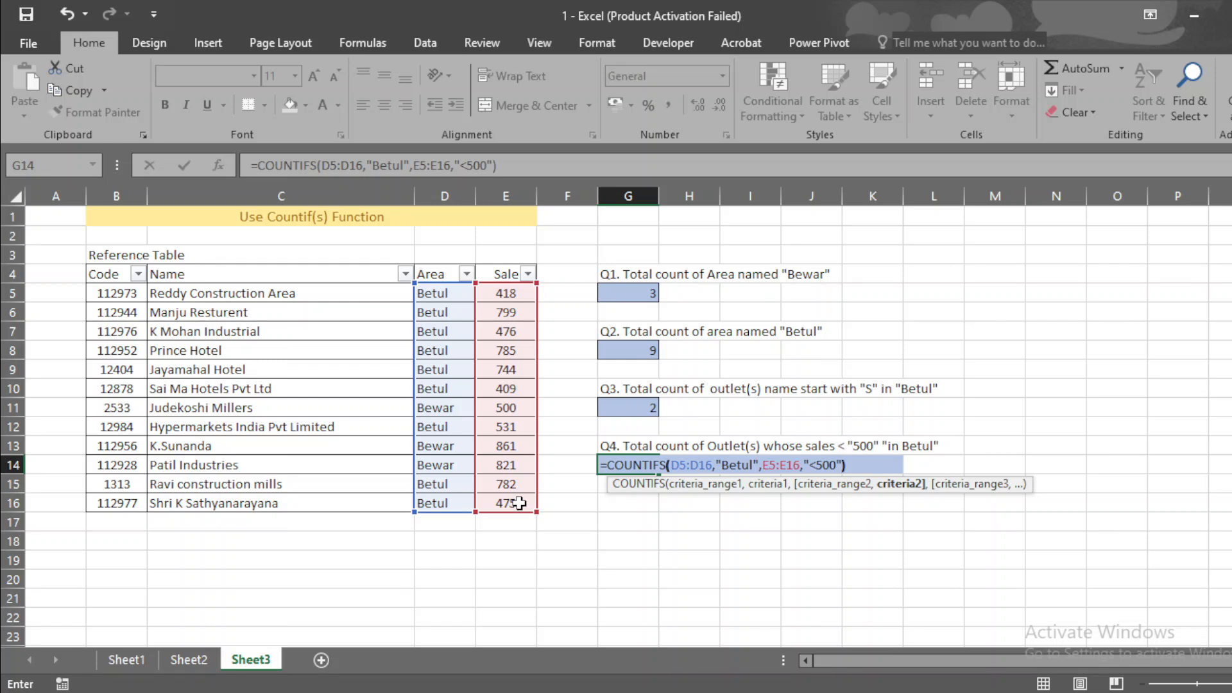
key("Return")
left_click(647, 465)
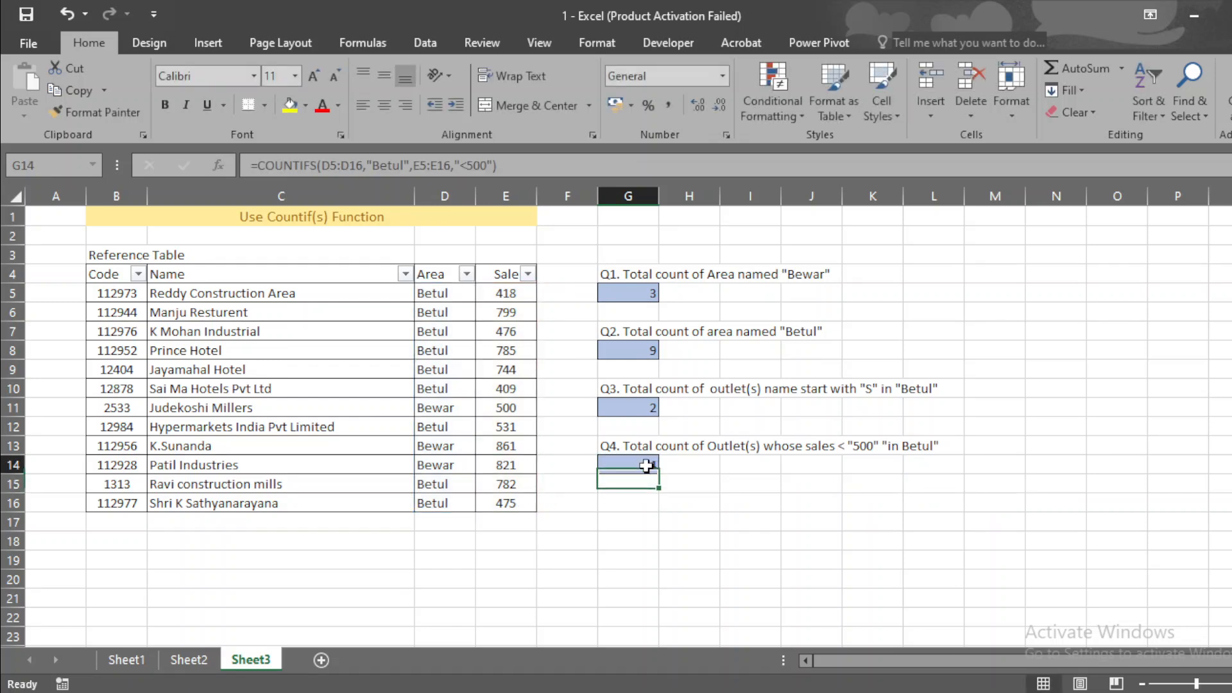
Filter the Area column of the reference table to Betul only, to check the Q4 answer
left_click(466, 274)
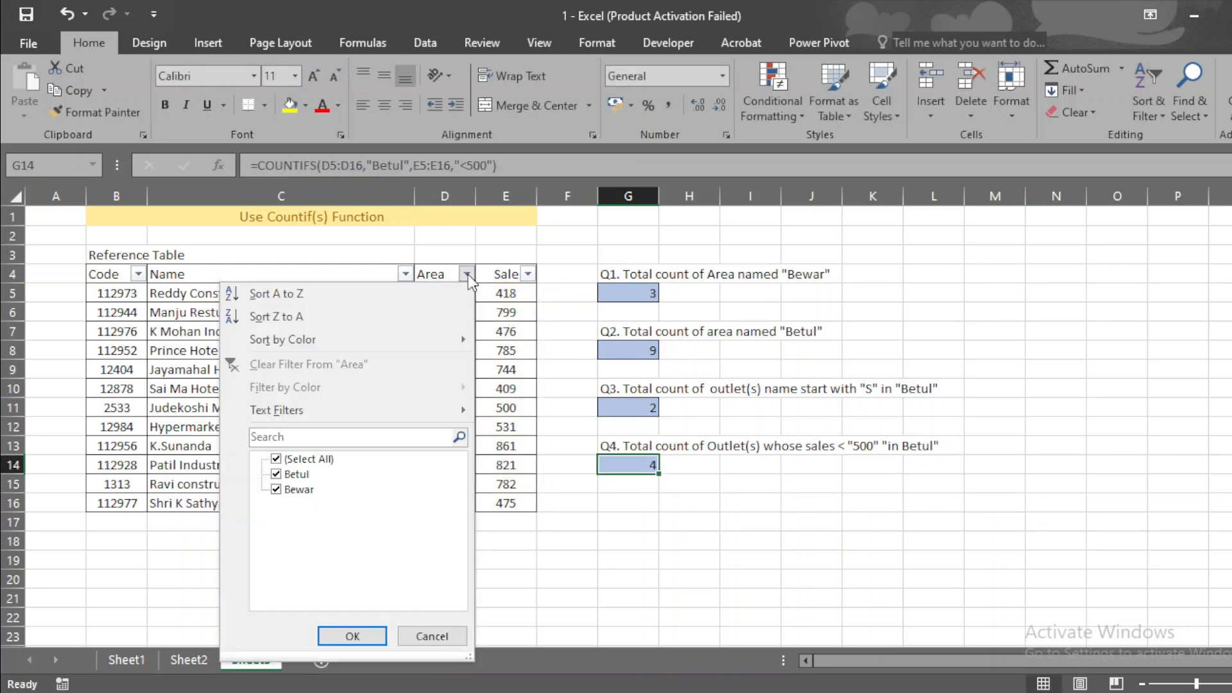
left_click(276, 491)
key("Return")
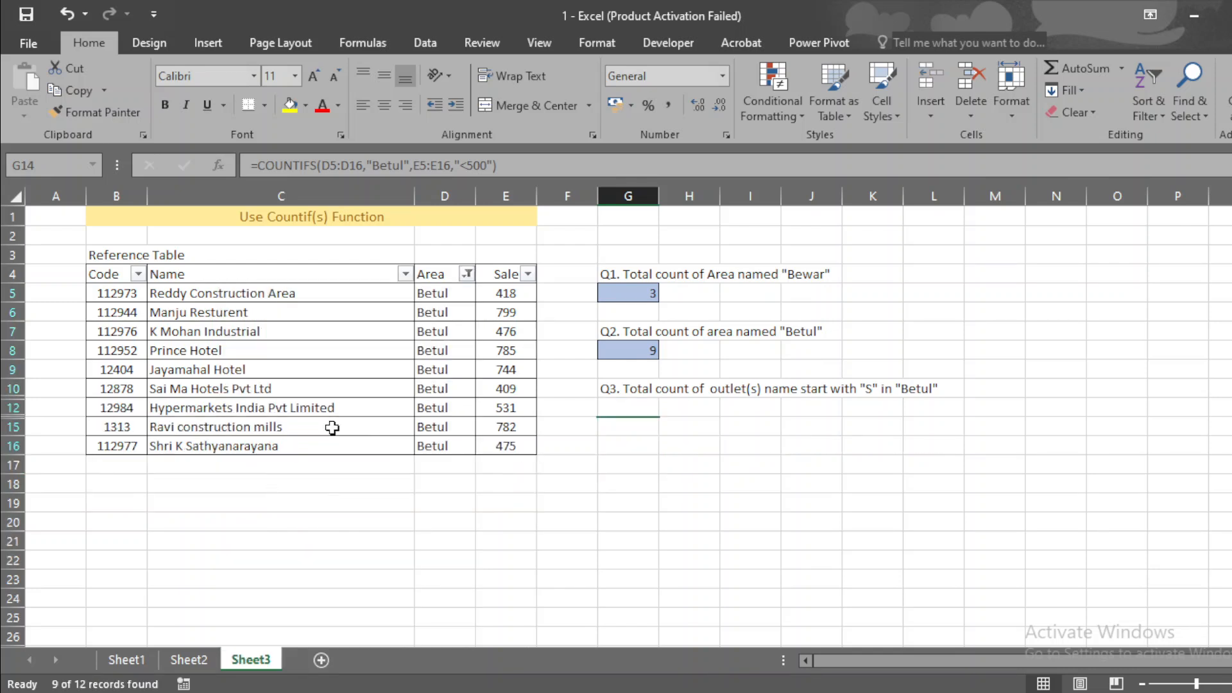
Narrow the filtered table to rows whose Sale is less than 500 with a number filter
left_click(528, 274)
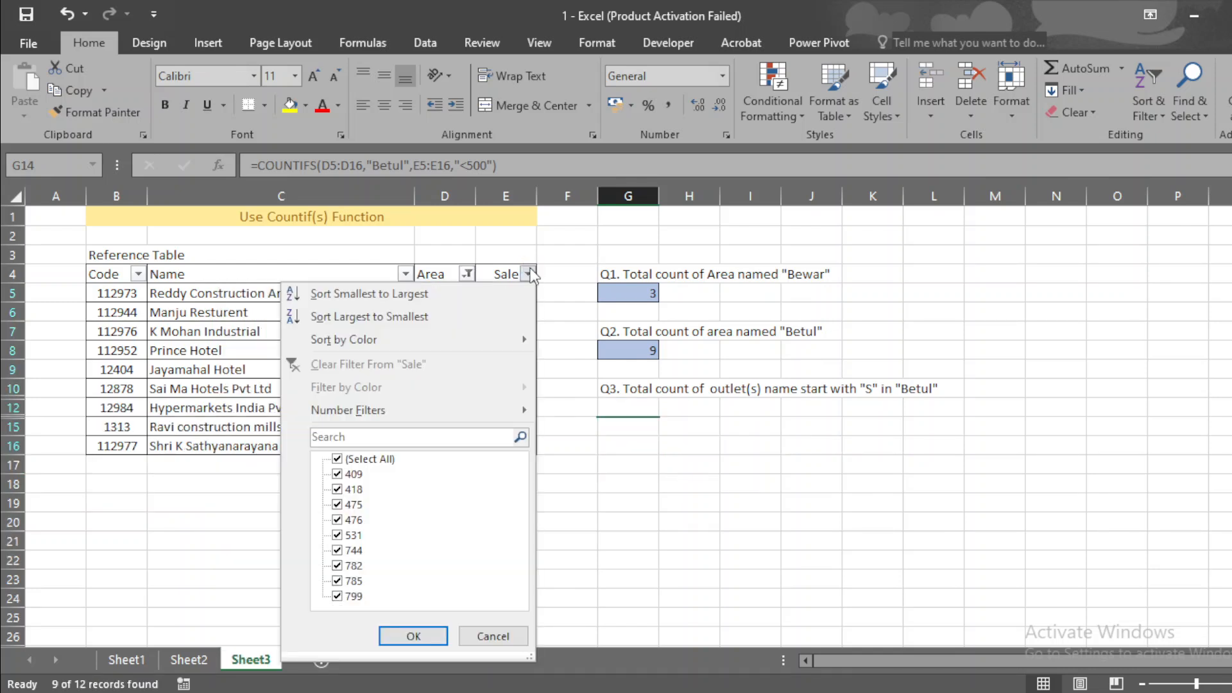
mouse_move(402, 409)
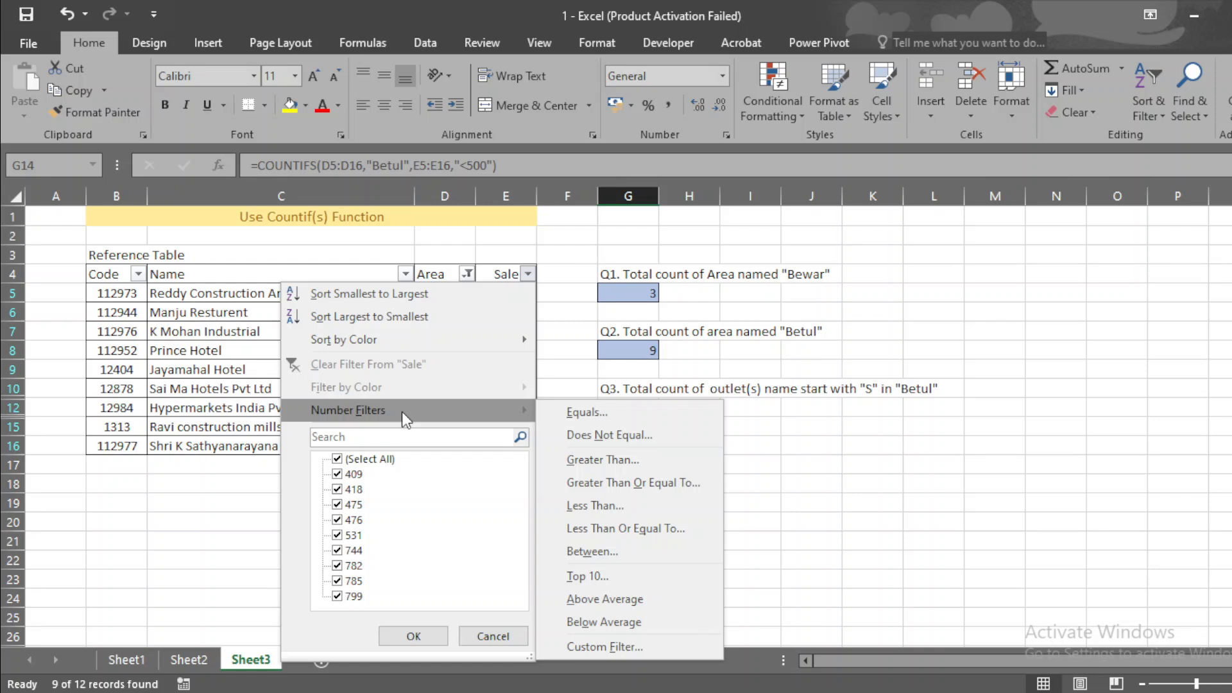
left_click(617, 507)
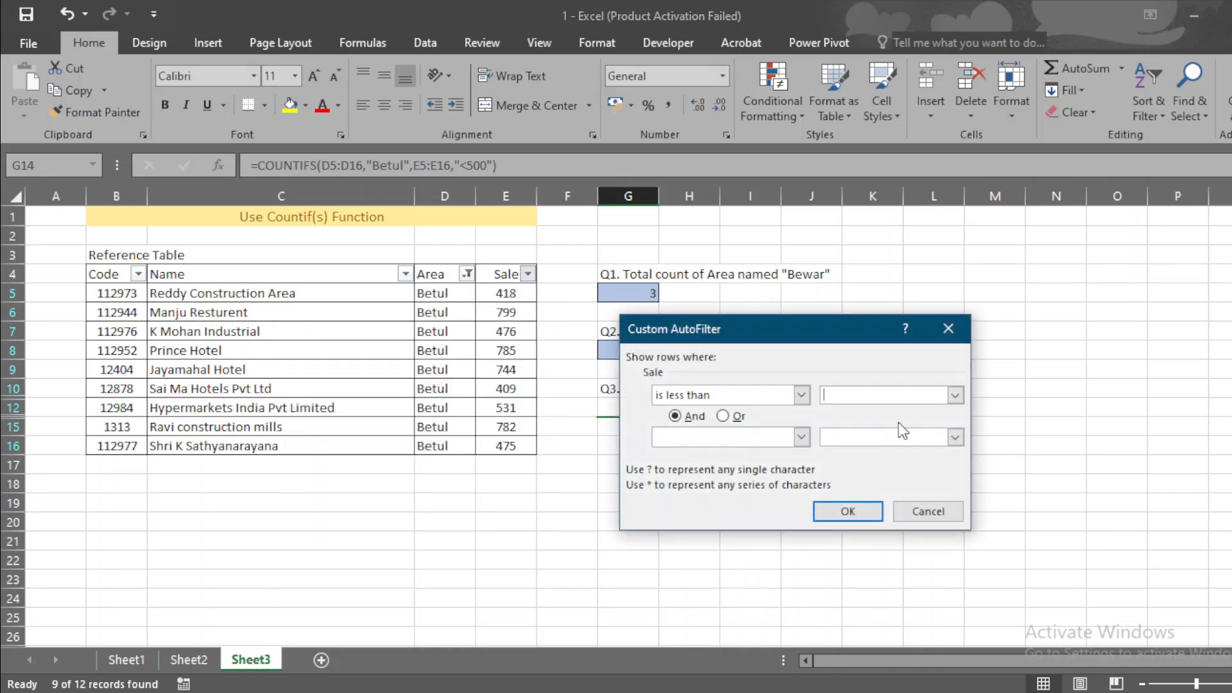
type("400")
left_click(831, 394)
key("BackSpace")
type("500")
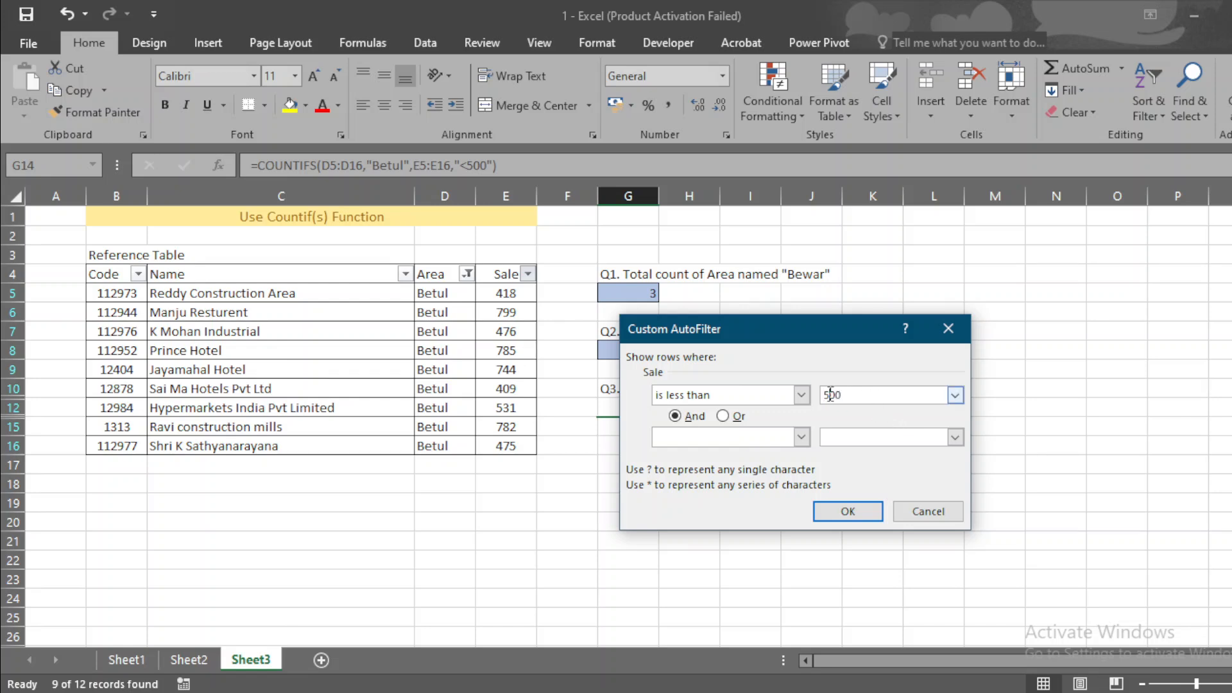
left_click(841, 512)
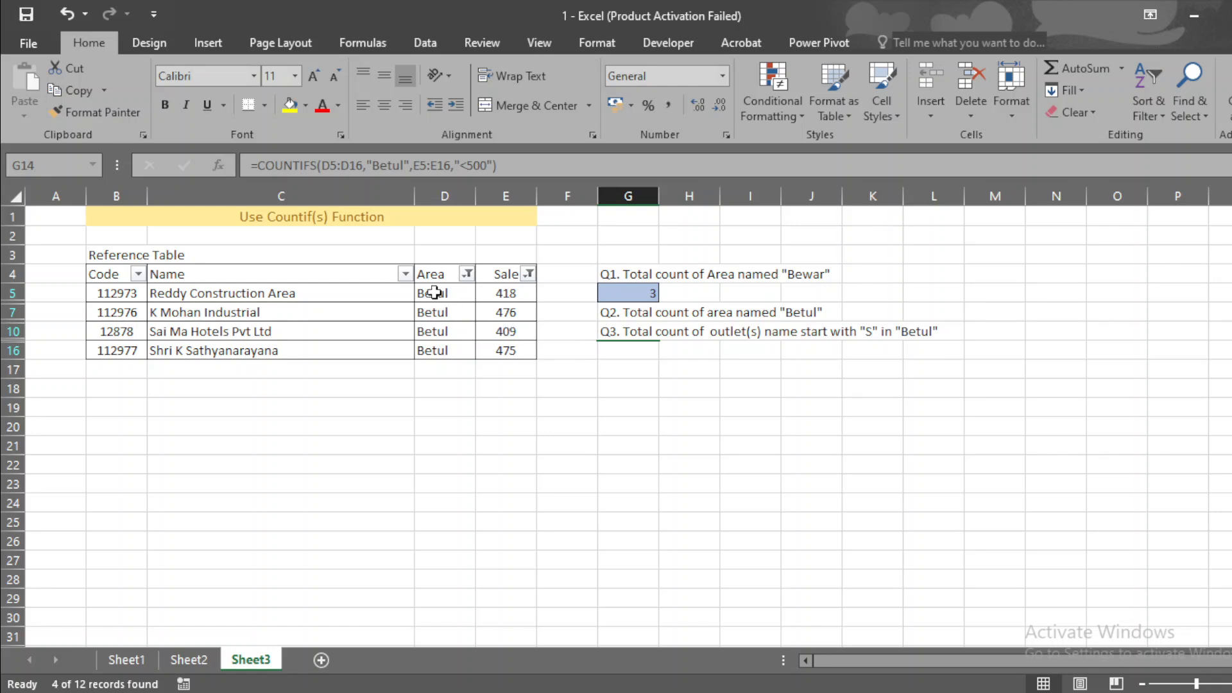
Count the remaining Betul rows by selecting their Area cells, and undo the Sale and Area filters
left_click_drag(434, 293, 446, 350)
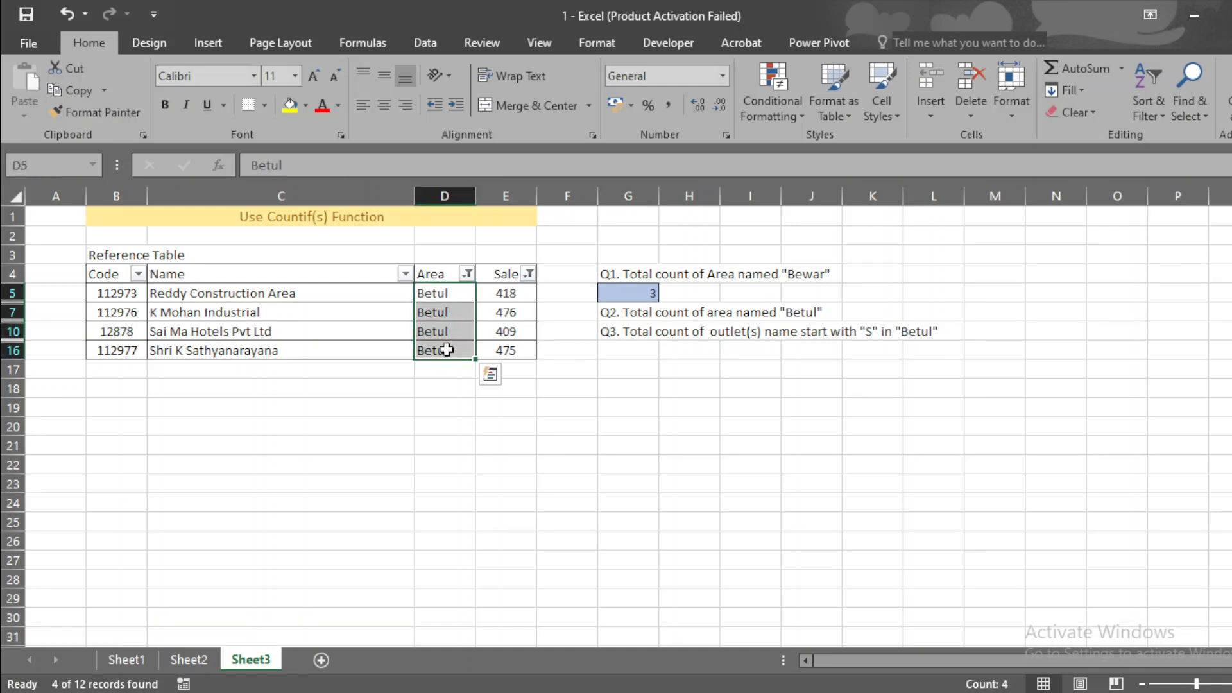
key("ctrl+z")
key("ctrl+z")
left_click(912, 391)
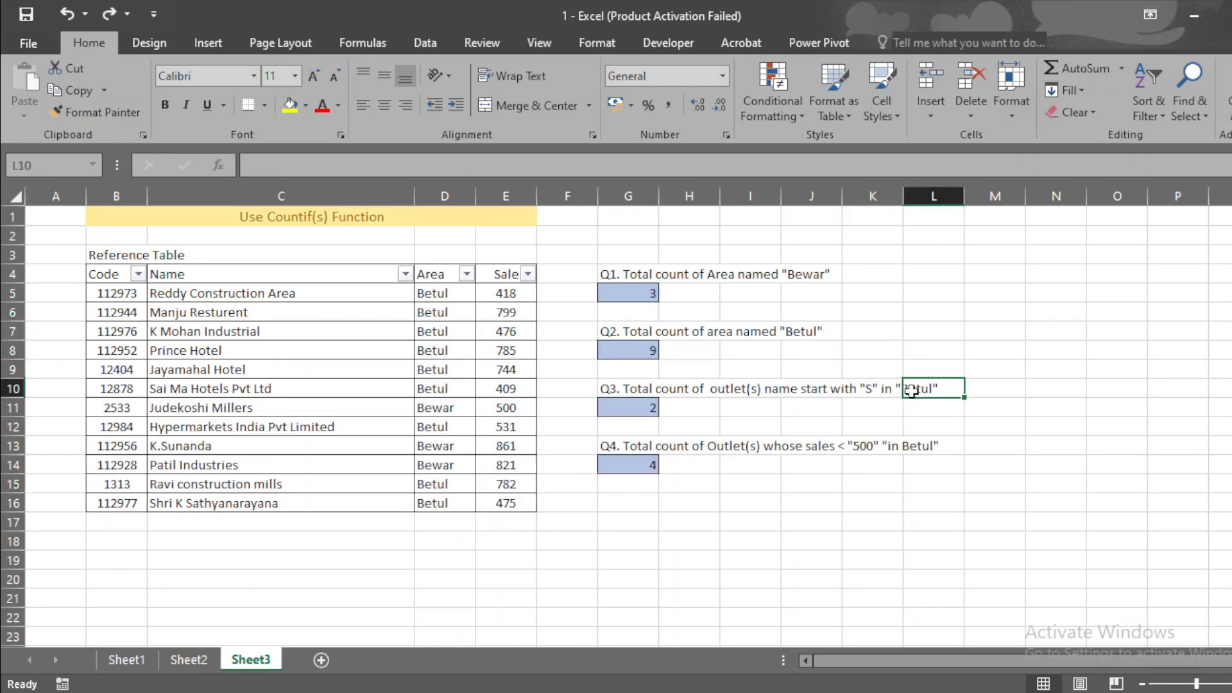
left_click_drag(648, 293, 676, 464)
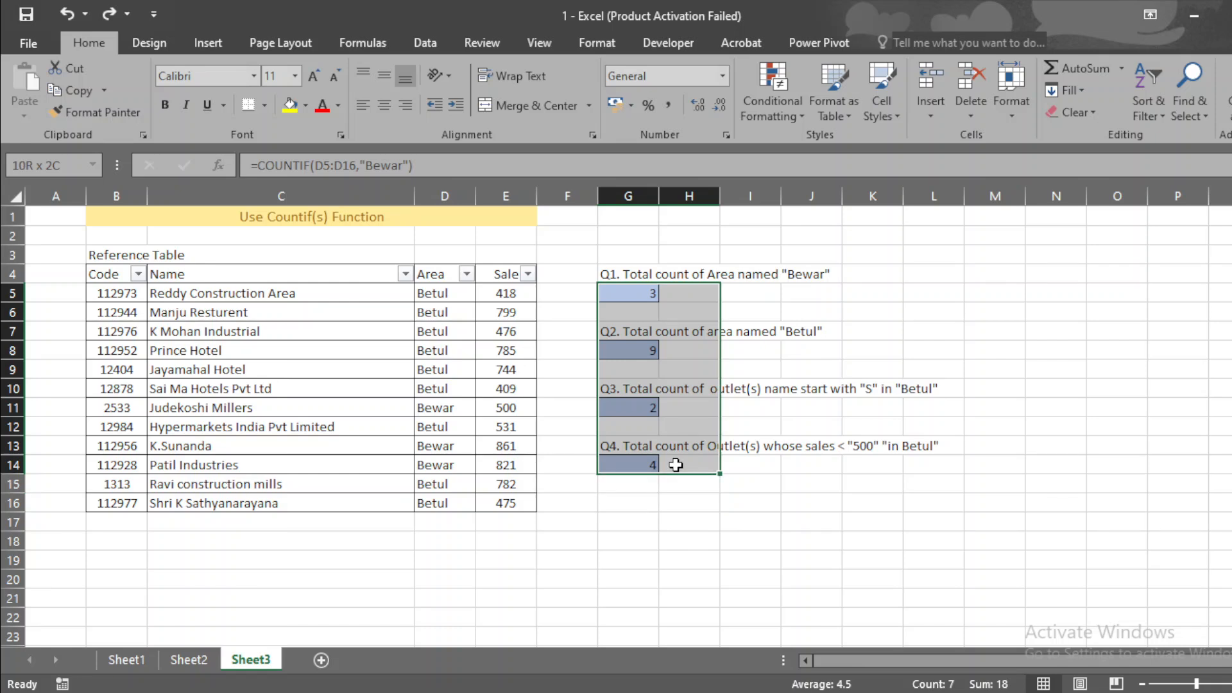
left_click(911, 576)
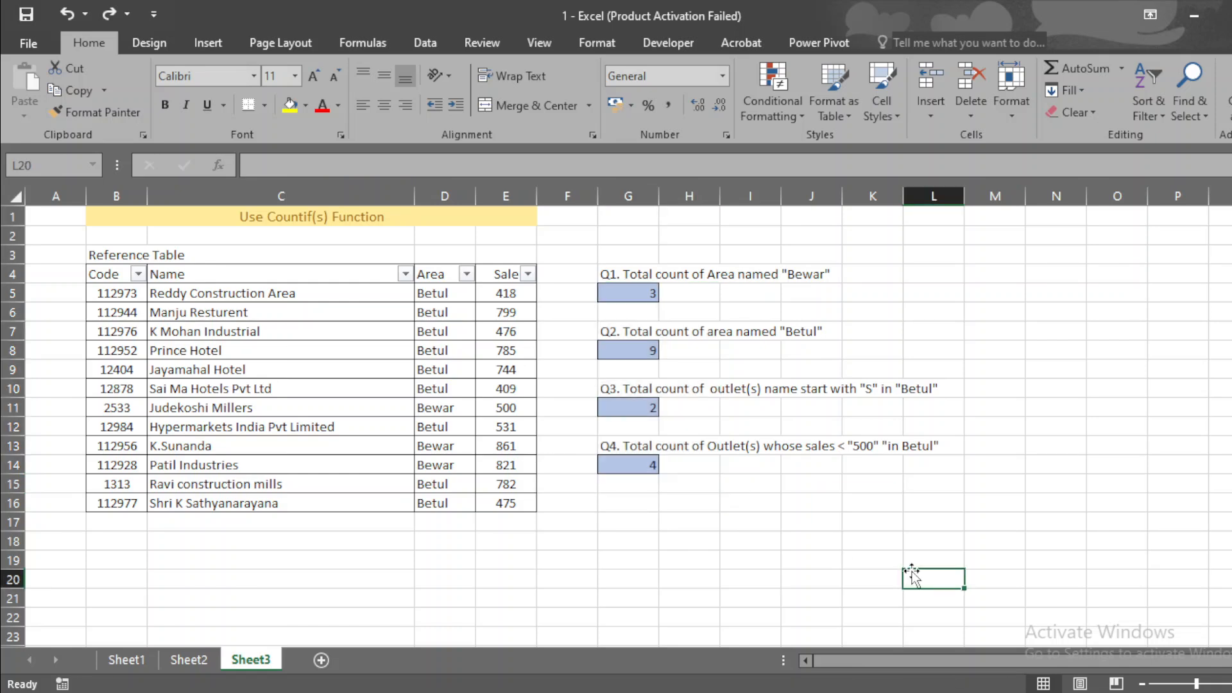